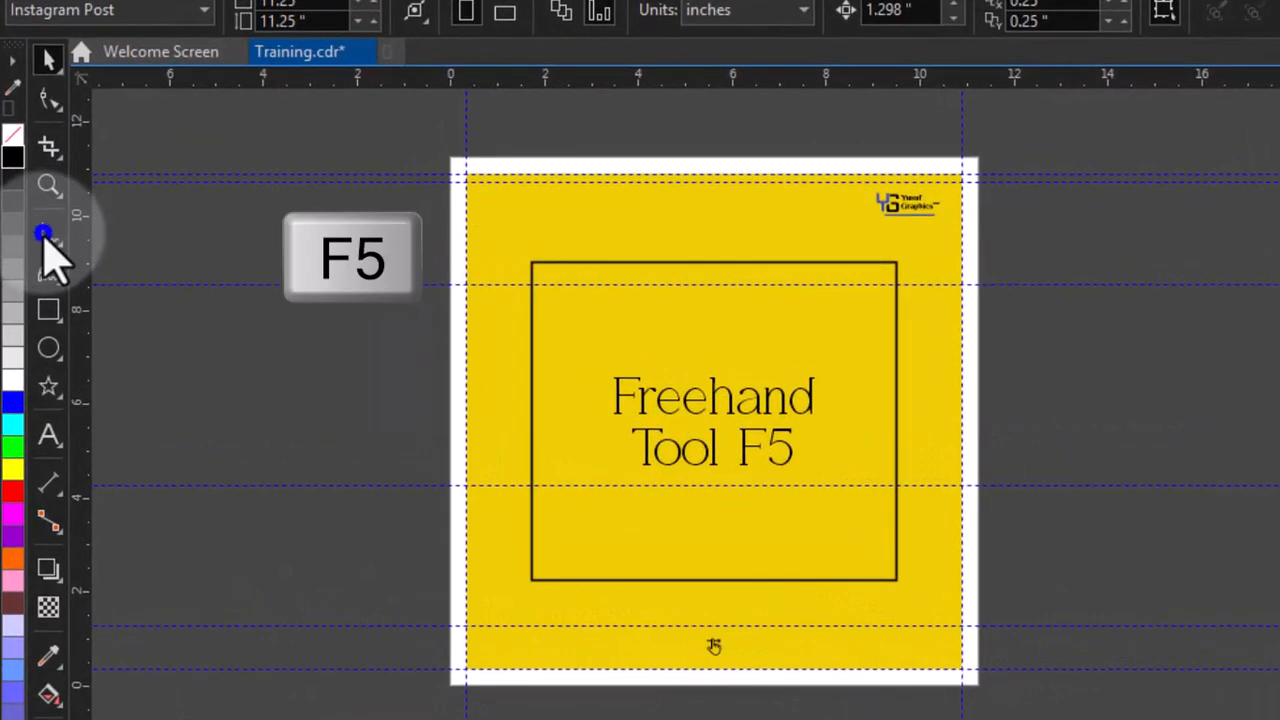
- Go to the next practice page and delete the existing freehand drawings on it
{"action": "left_click", "coordinate": [43, 233]}
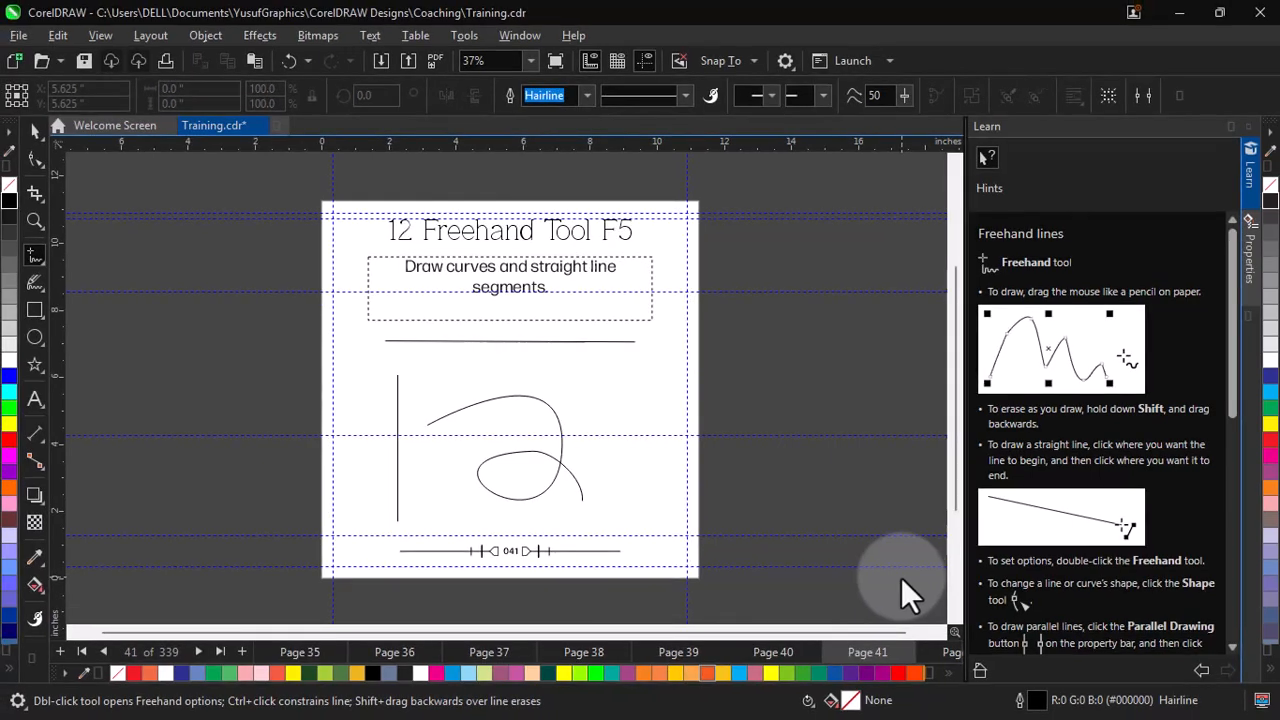
{"action": "key", "text": "Page_Down"}
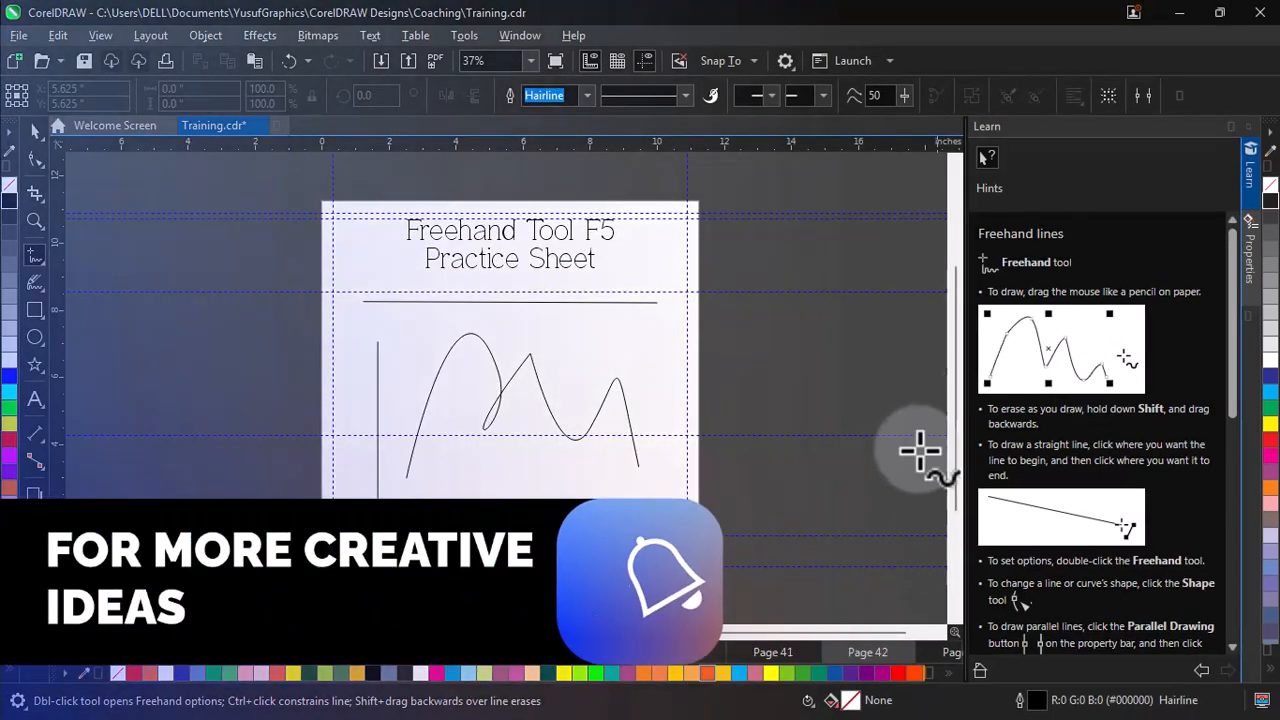
{"action": "left_click", "coordinate": [27, 130]}
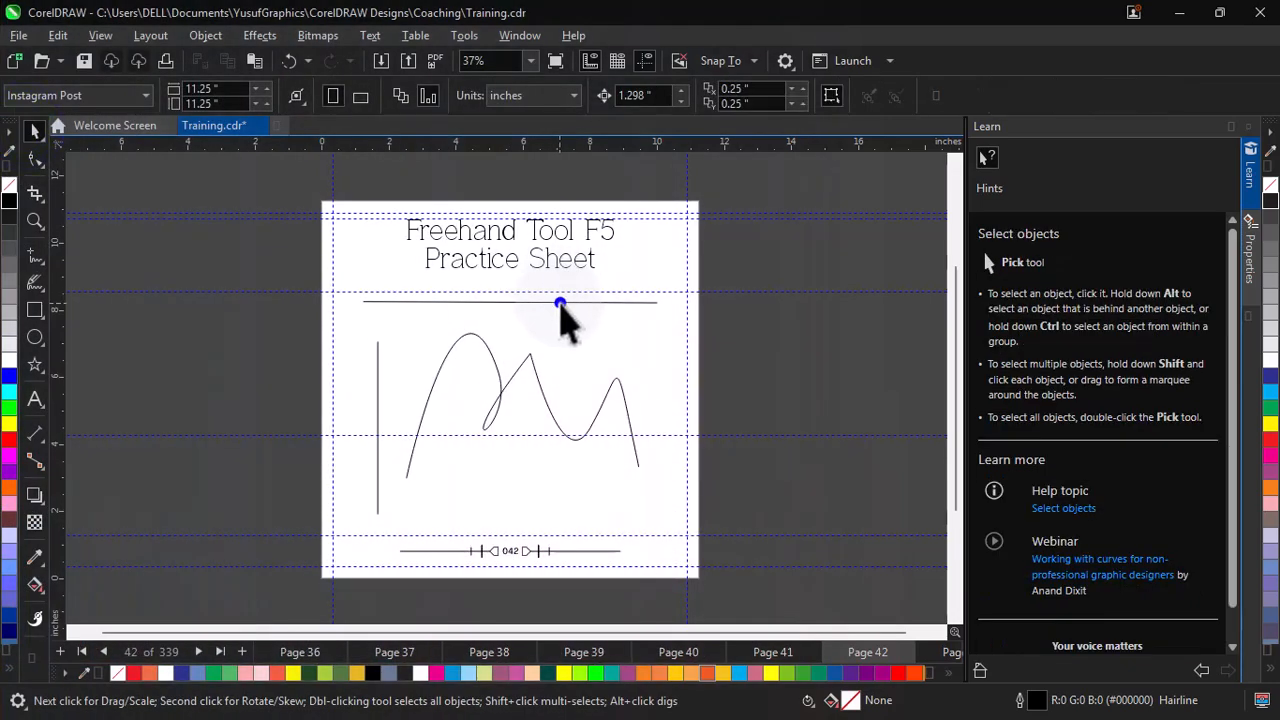
{"action": "left_click", "coordinate": [561, 304]}
{"action": "key", "text": "Delete"}
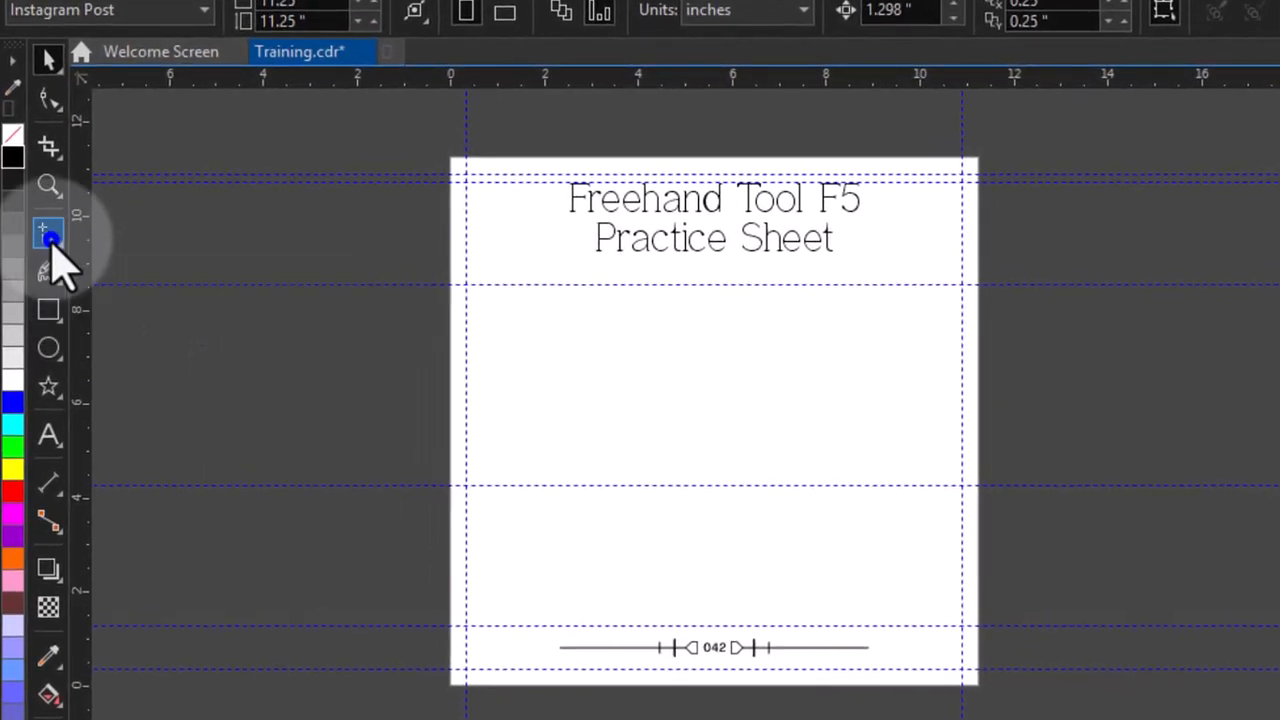
- Draw a straight horizontal line under the title with the Freehand tool and delete it
{"action": "left_click", "coordinate": [50, 238]}
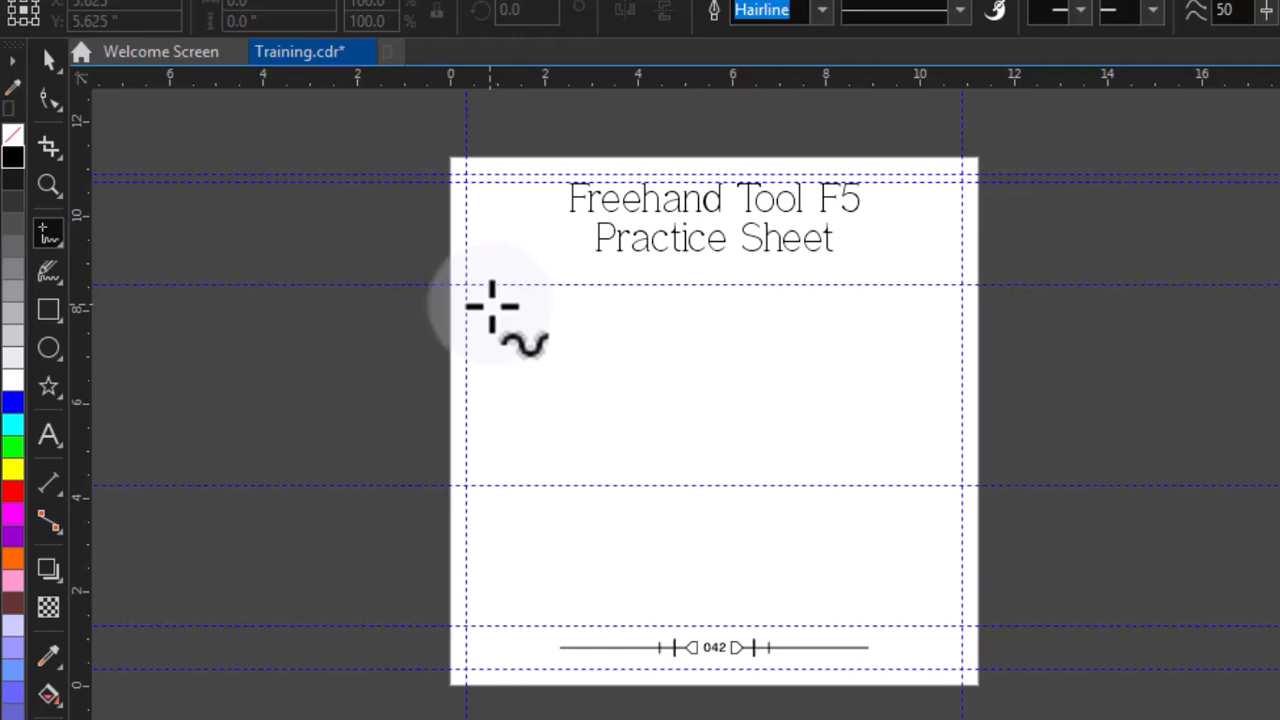
{"action": "left_click", "coordinate": [491, 304]}
{"action": "key", "text": "shift"}
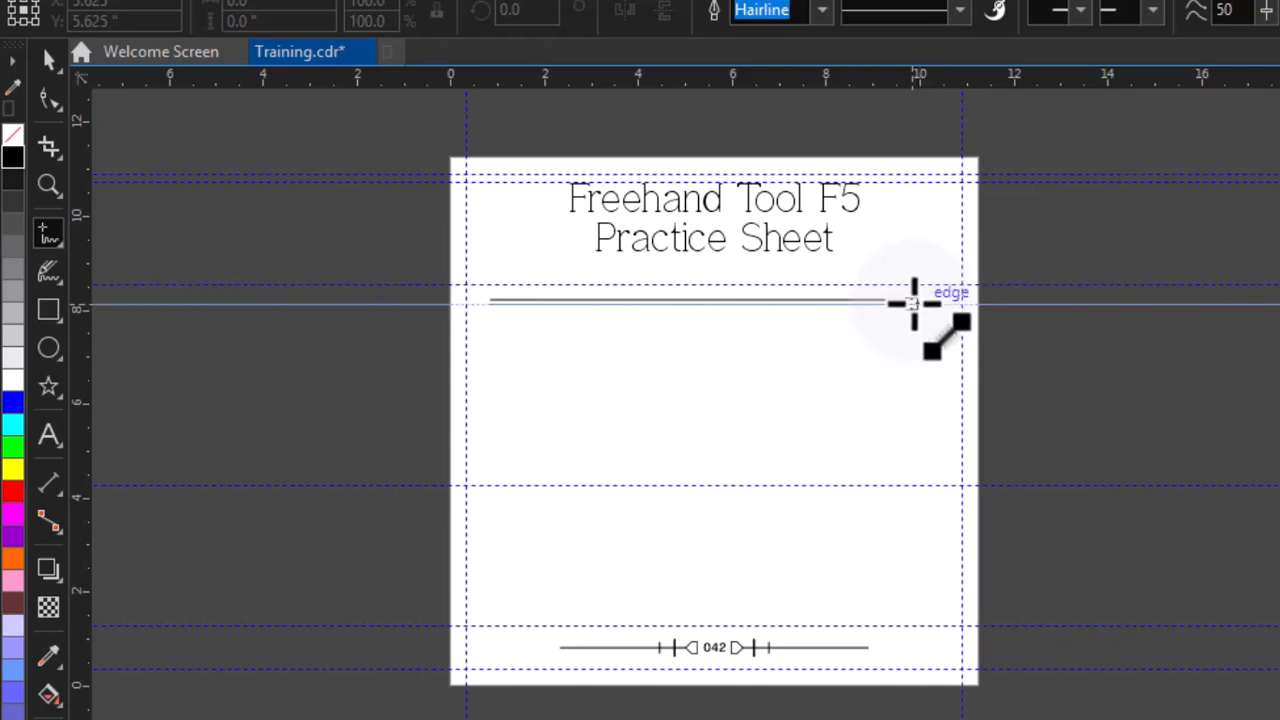
{"action": "key", "text": "Delete"}
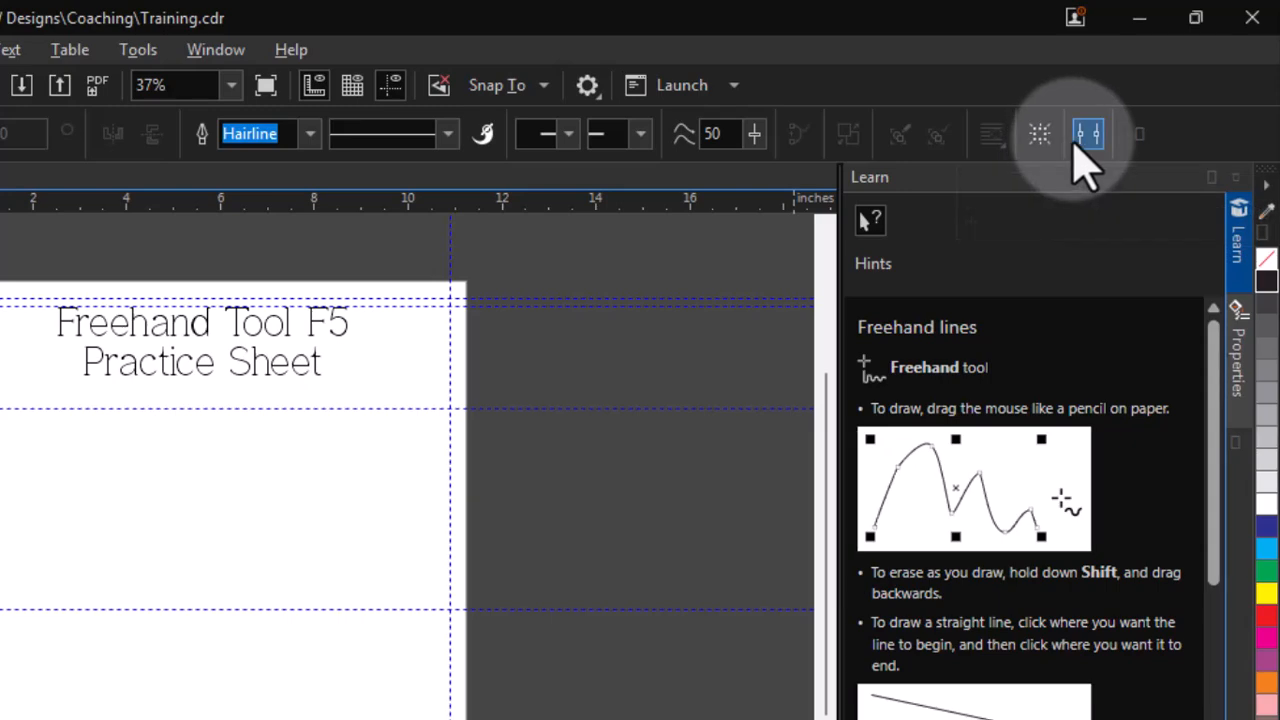
{"action": "left_click", "coordinate": [1073, 138]}
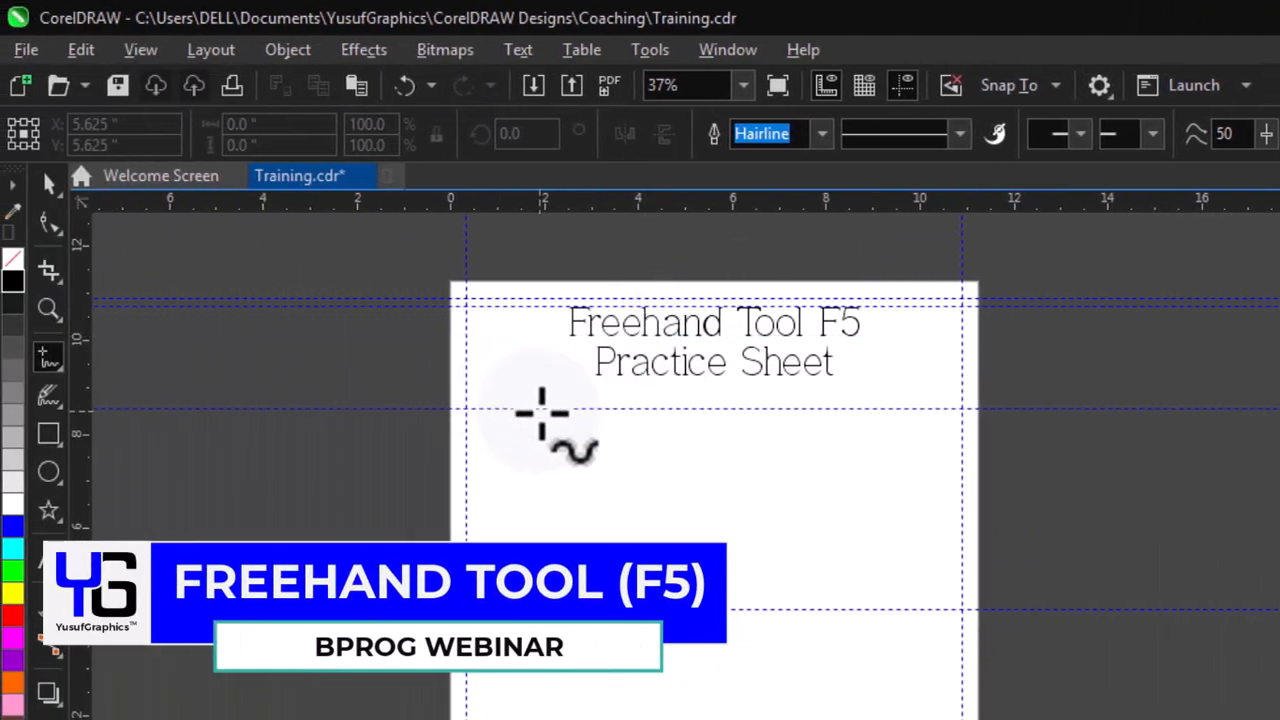
{"action": "left_click", "coordinate": [218, 440]}
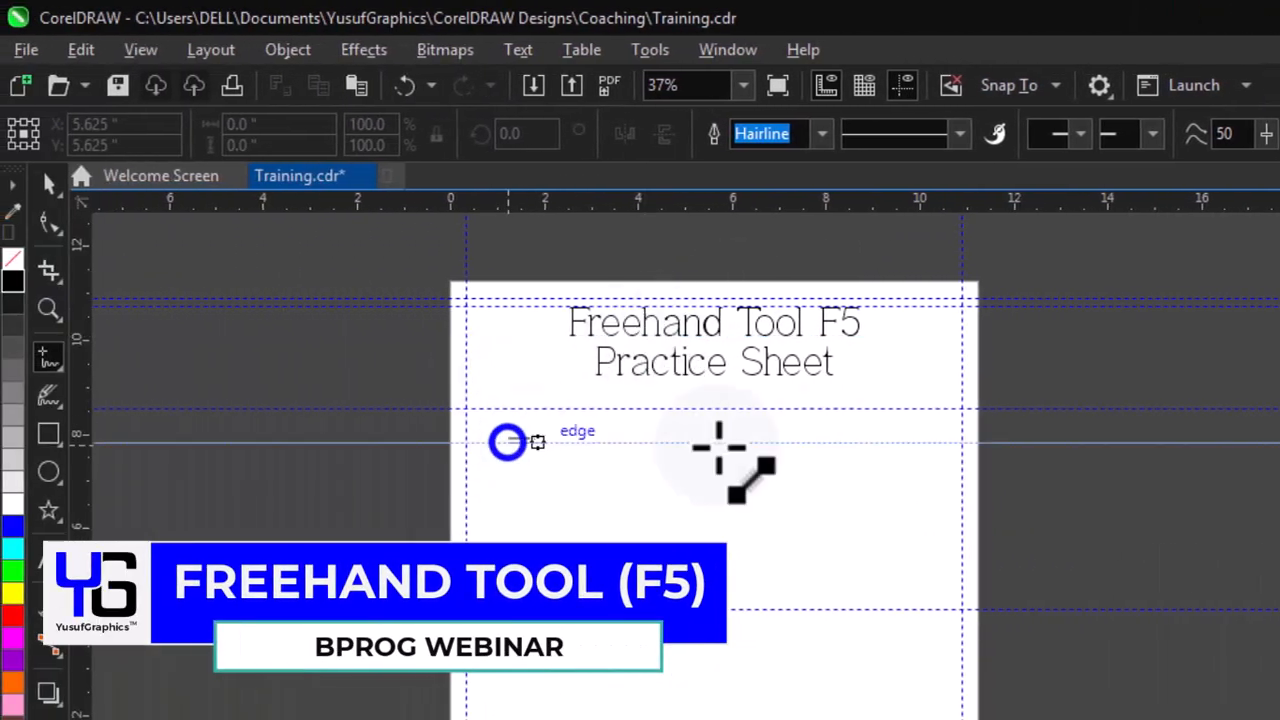
{"action": "key", "text": "space"}
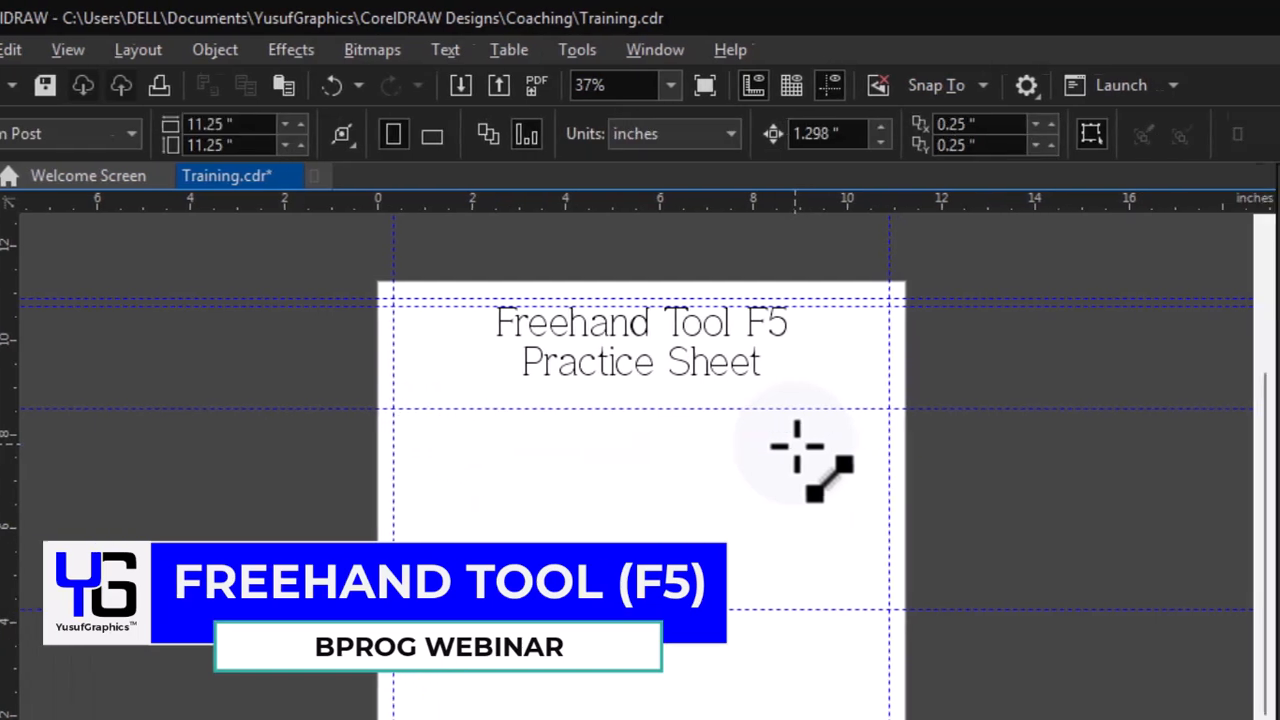
{"action": "key", "text": "space"}
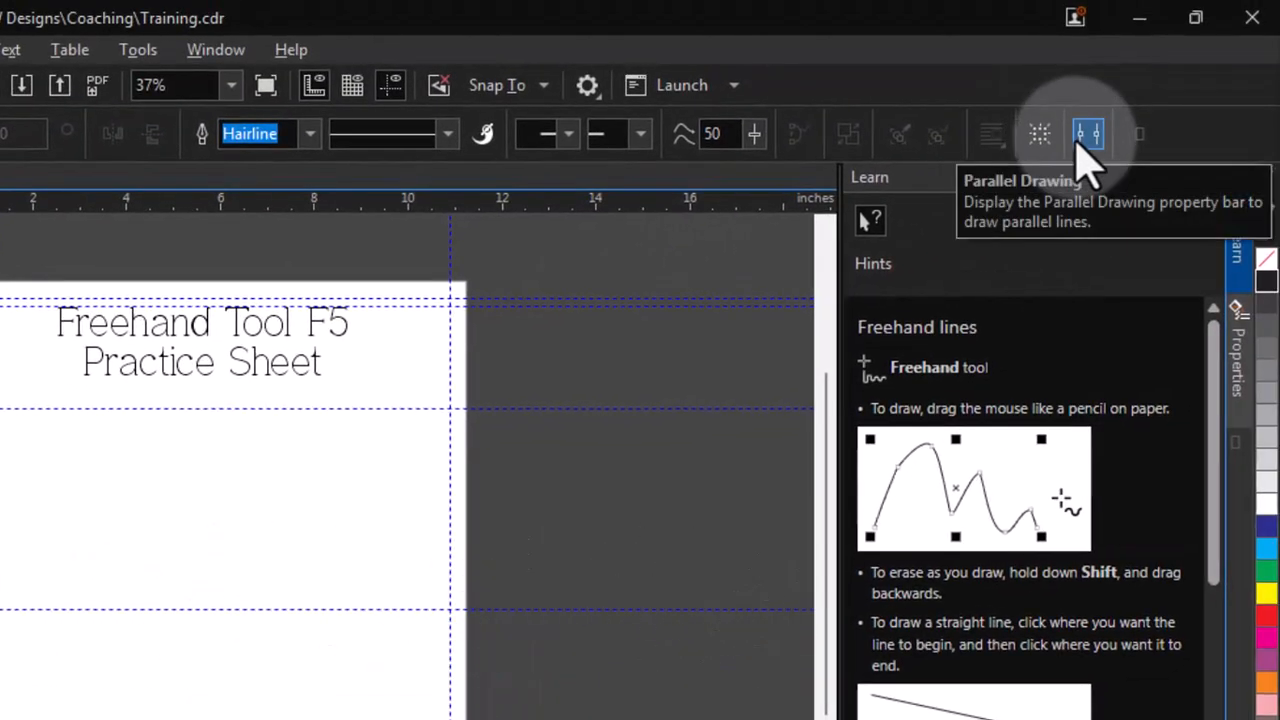
- Open the Parallel Drawing options for the Freehand tool
{"action": "left_click", "coordinate": [1088, 140]}
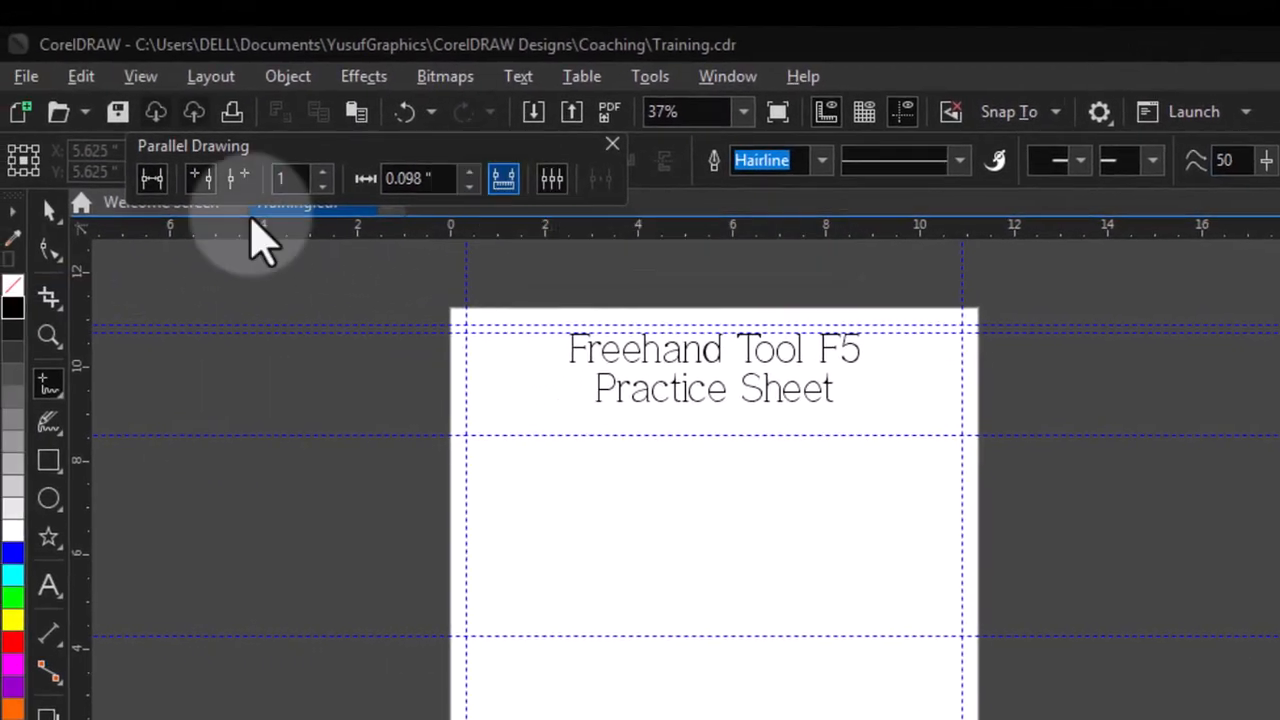
{"action": "left_click", "coordinate": [145, 186]}
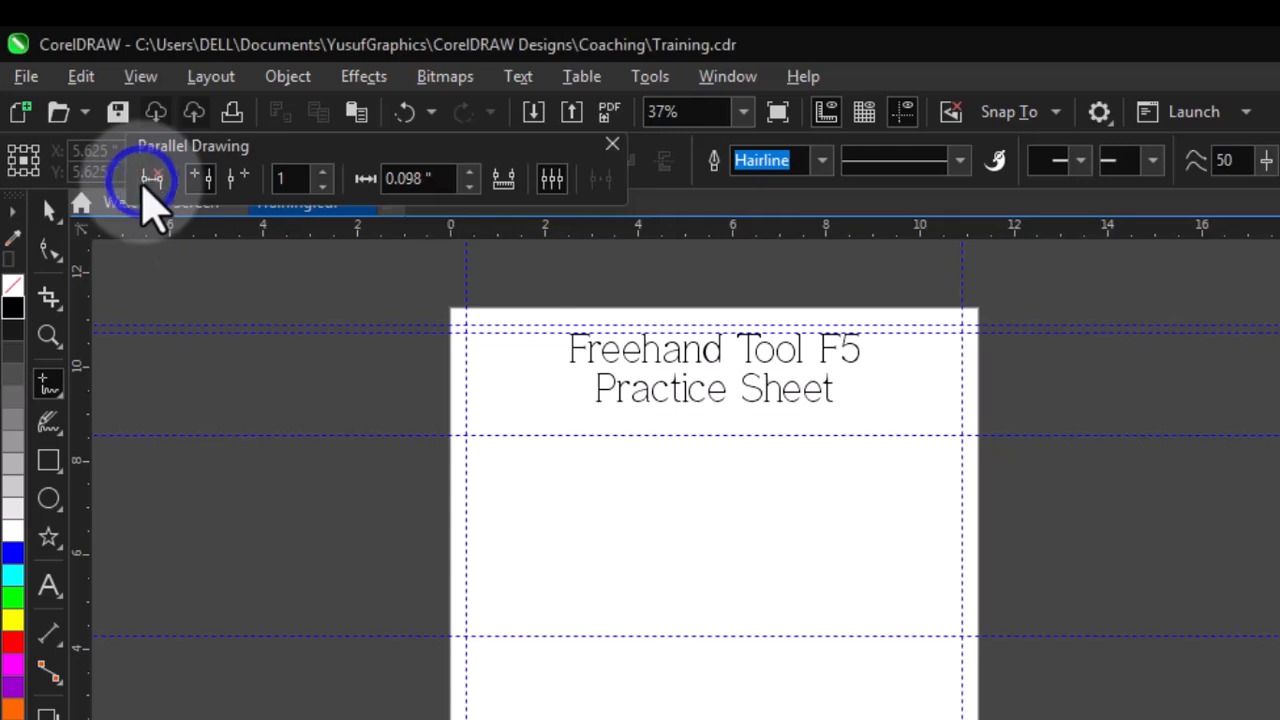
{"action": "left_click", "coordinate": [145, 186]}
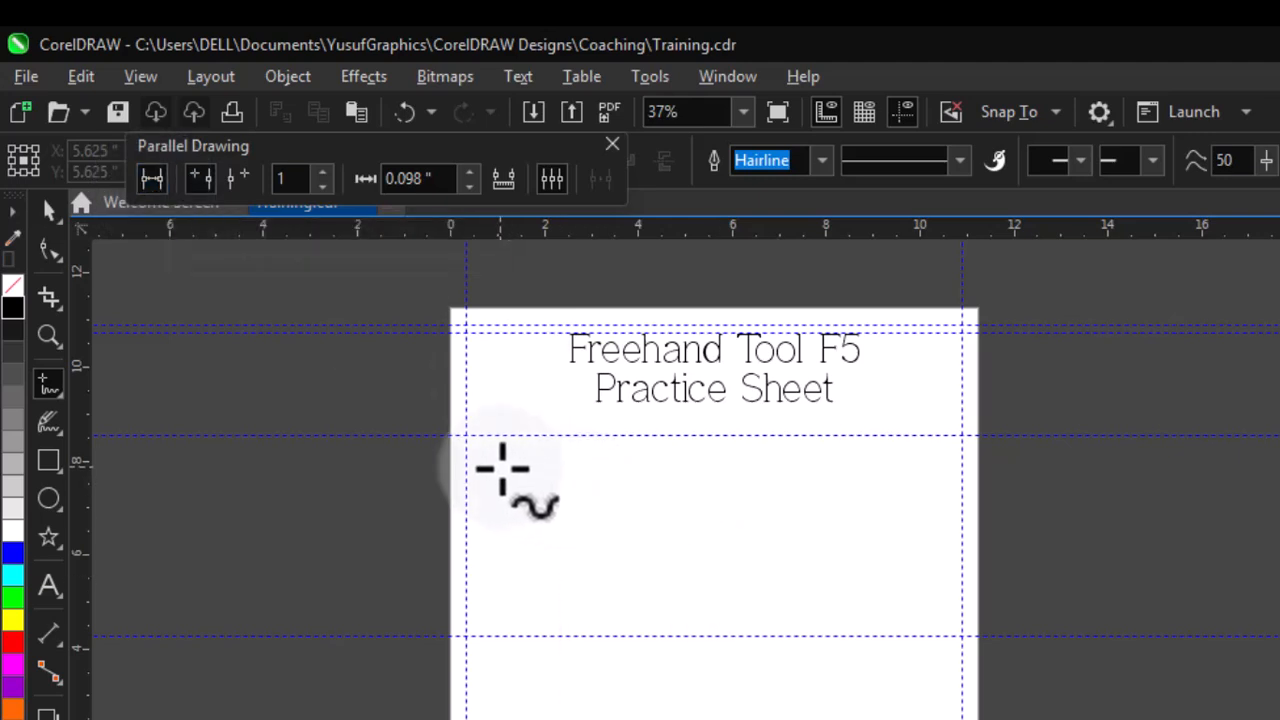
- Draw a straight horizontal line about 9 inches long across the page below the title
{"action": "key", "text": "shift"}
{"action": "left_click", "coordinate": [502, 467]}
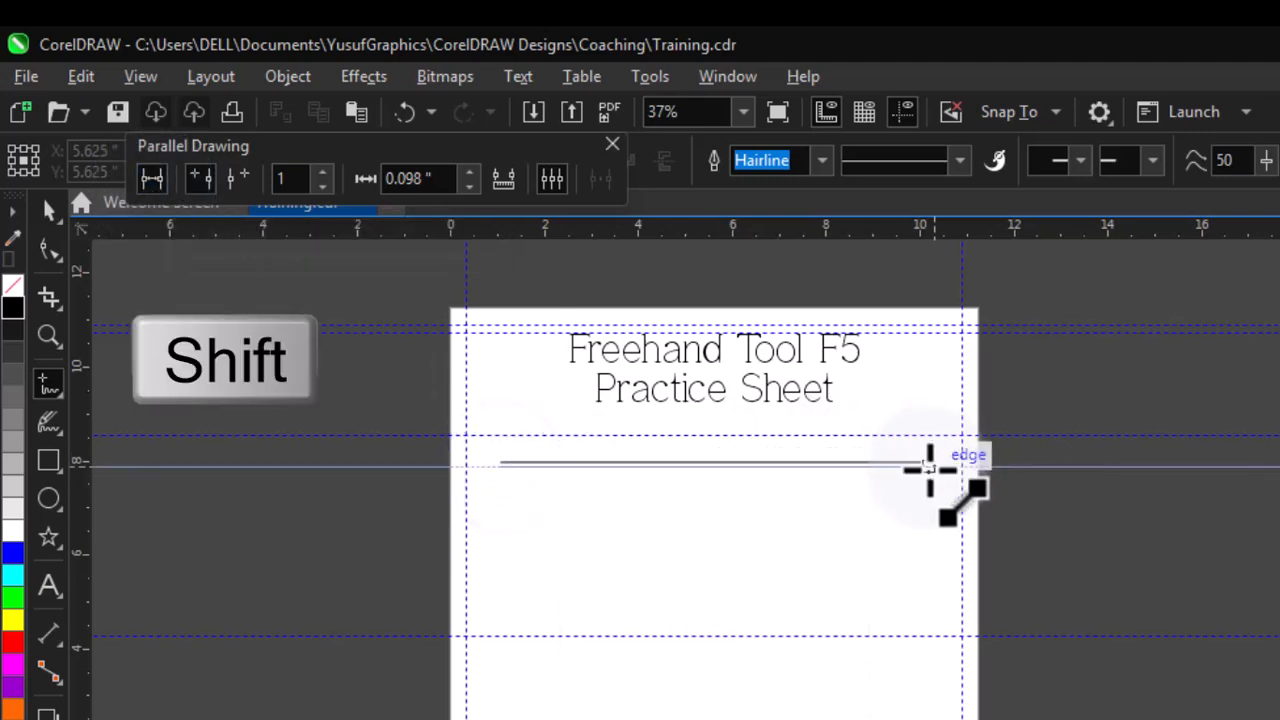
{"action": "left_click", "coordinate": [927, 465]}
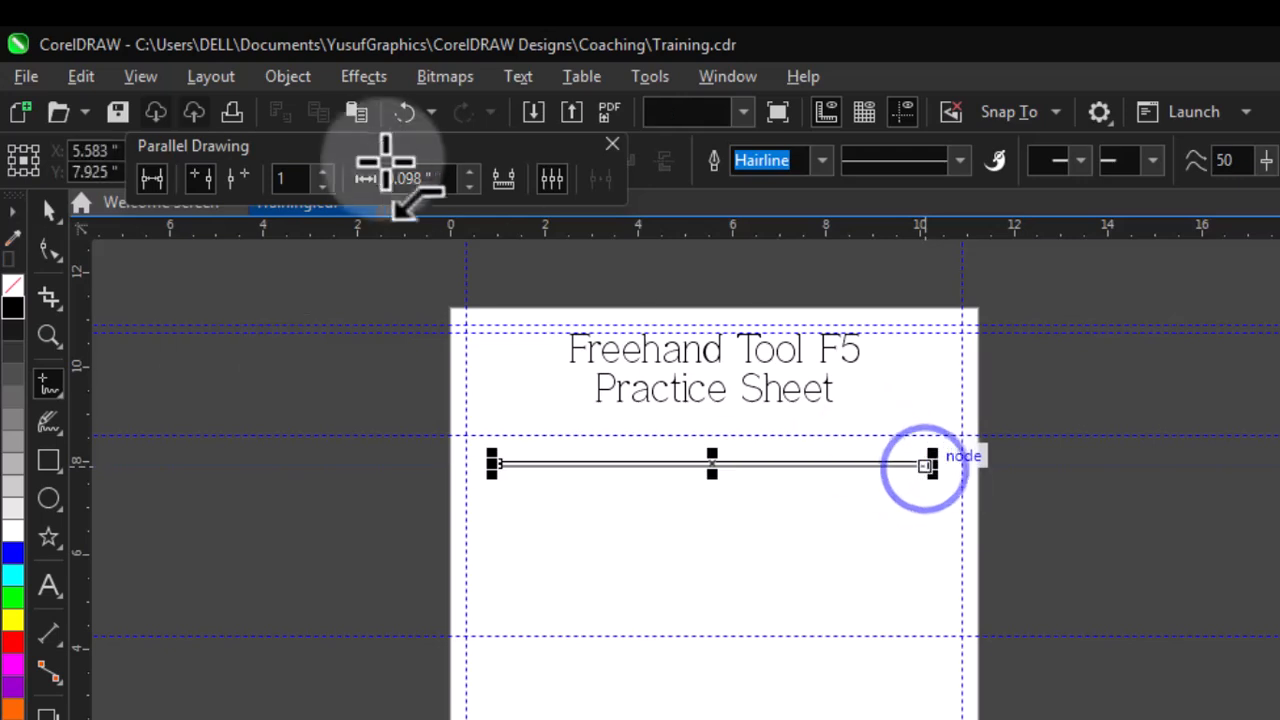
- Set the number of parallel lines to 4 and drag out a parallel copy below the line
{"action": "left_click", "coordinate": [316, 190]}
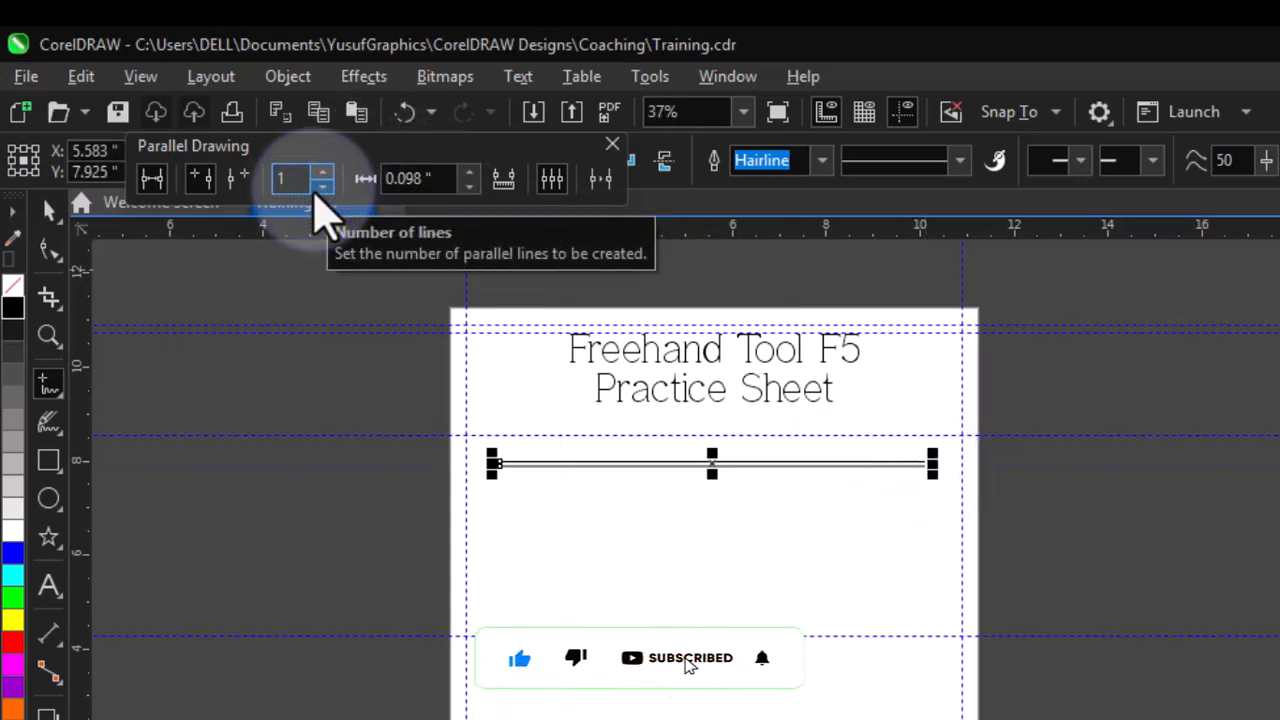
{"action": "left_click", "coordinate": [322, 174]}
{"action": "left_click", "coordinate": [322, 174]}
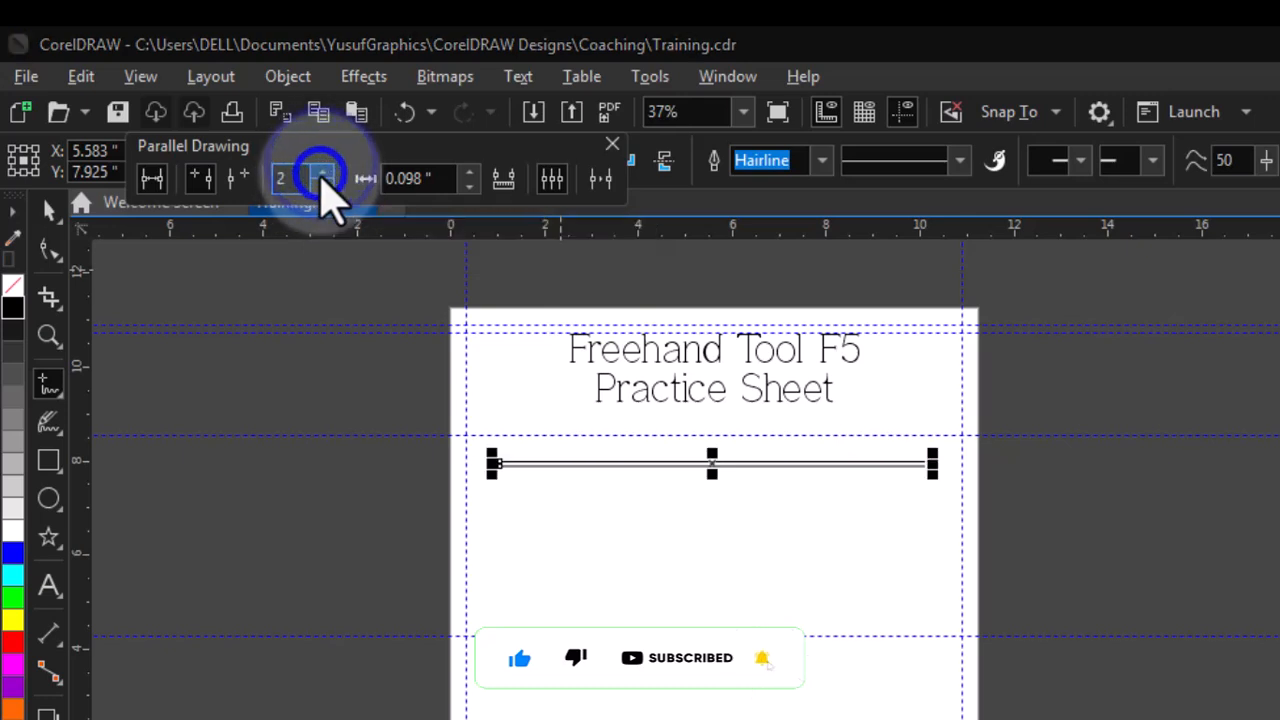
{"action": "left_click", "coordinate": [322, 174]}
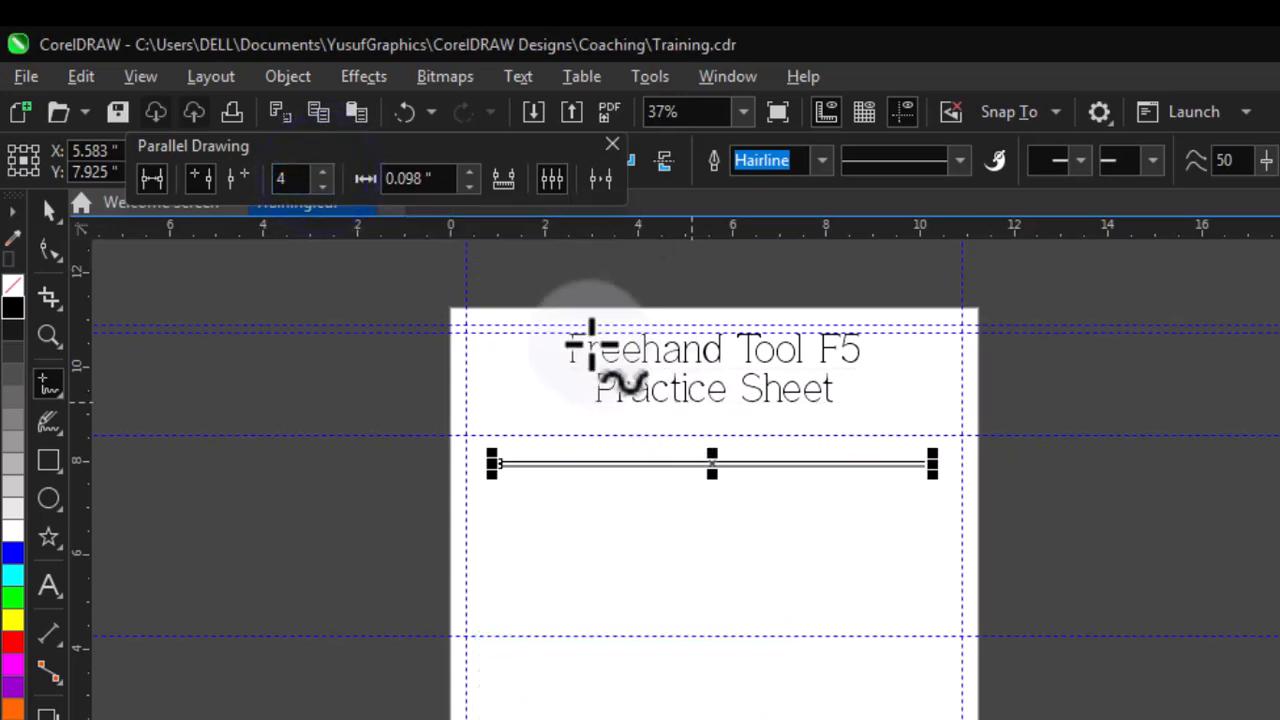
{"action": "left_click_drag", "start_coordinate": [713, 466], "coordinate": [725, 608]}
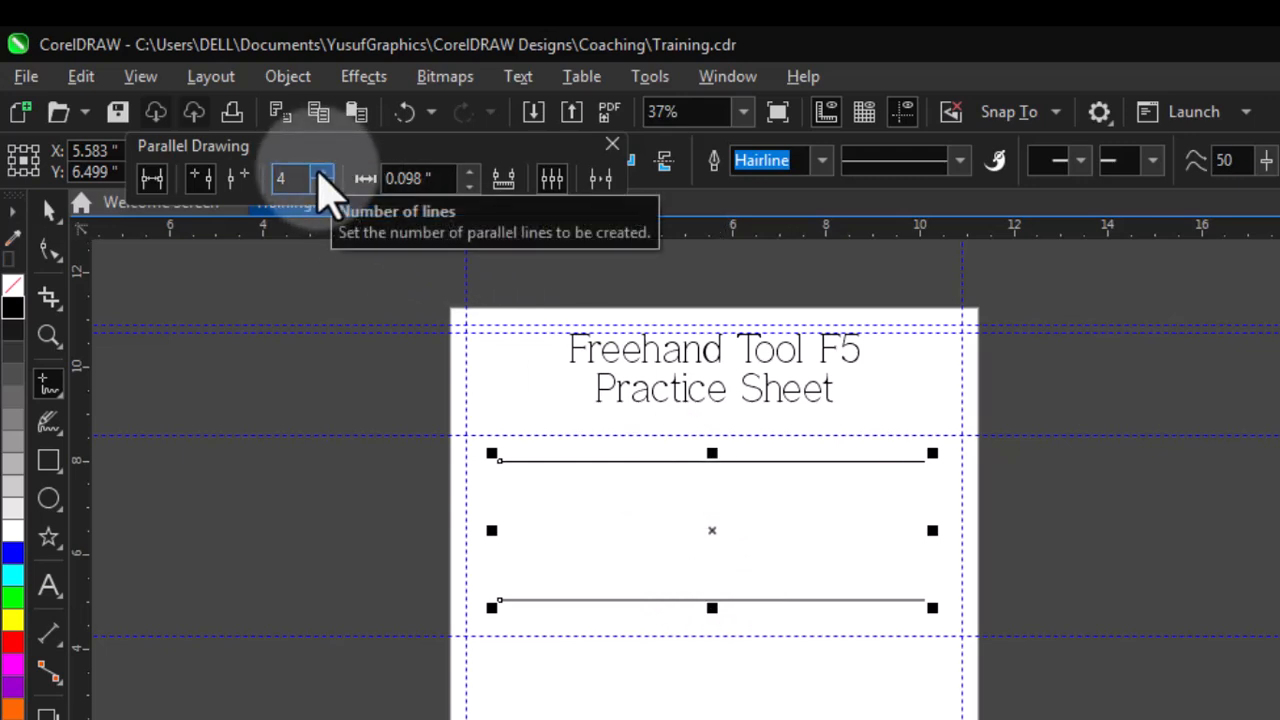
- Set the parallel line count to 5 and drag the parallel line up closer beneath the first line
{"action": "left_click", "coordinate": [321, 173]}
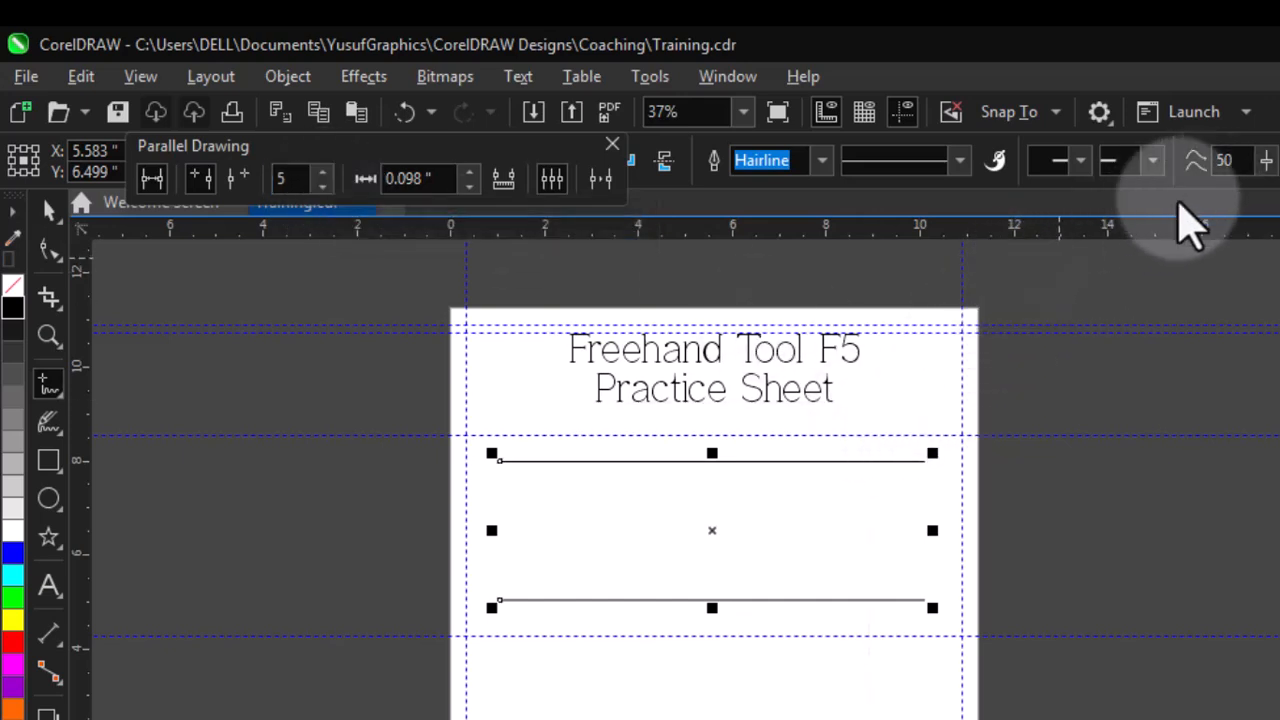
{"action": "left_click_drag", "start_coordinate": [710, 611], "coordinate": [722, 514]}
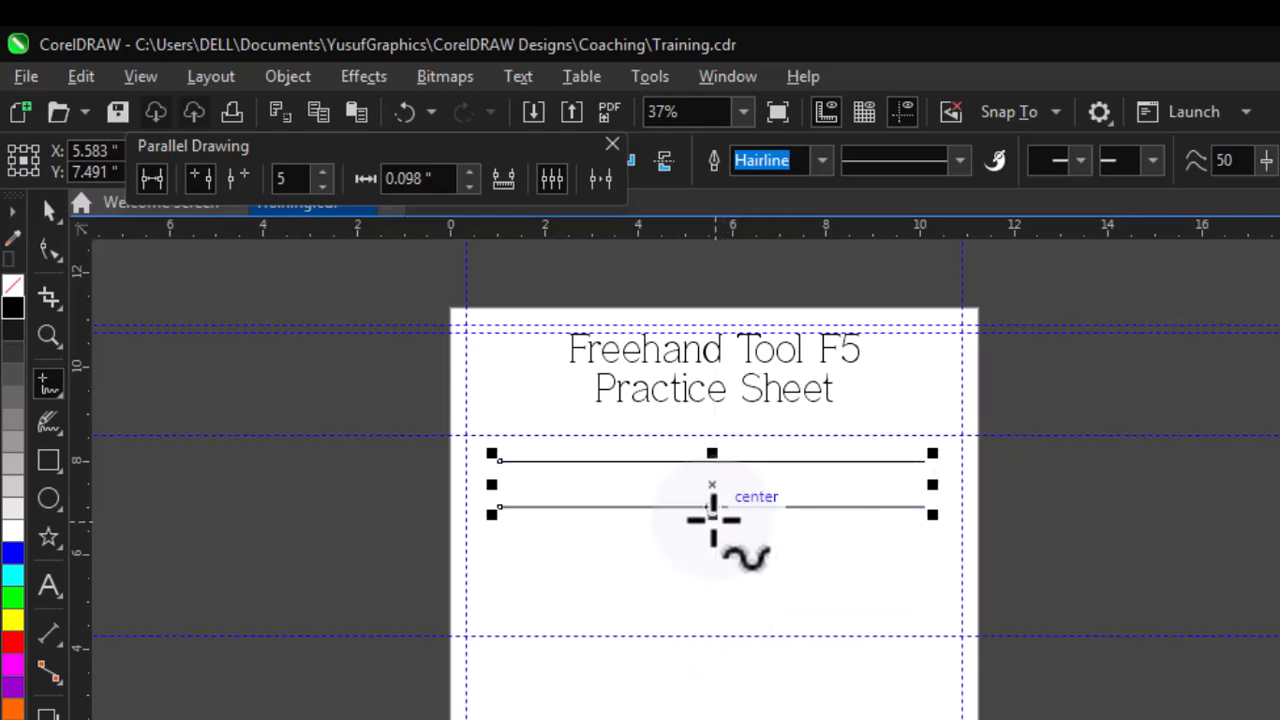
{"action": "left_click_drag", "start_coordinate": [713, 520], "coordinate": [721, 537]}
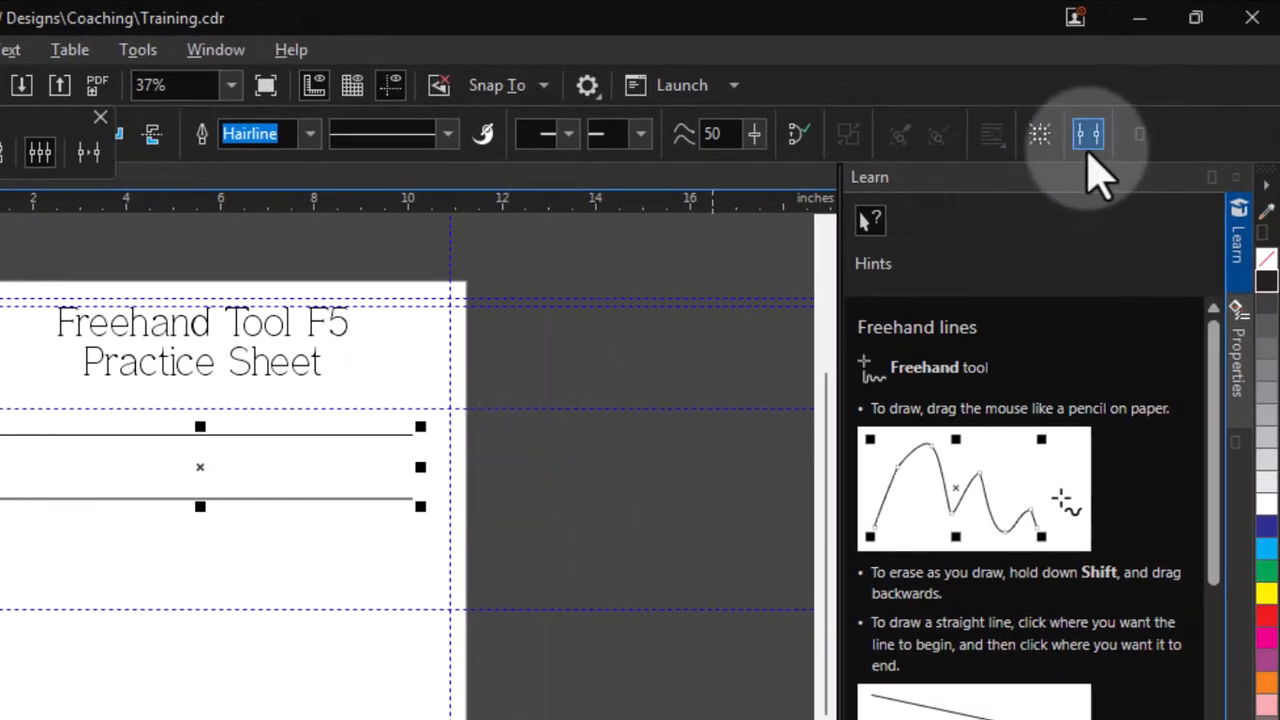
- Turn off Parallel Drawing and draw a third straight horizontal line about 8.8 inches long lower down
{"action": "left_click", "coordinate": [1089, 143]}
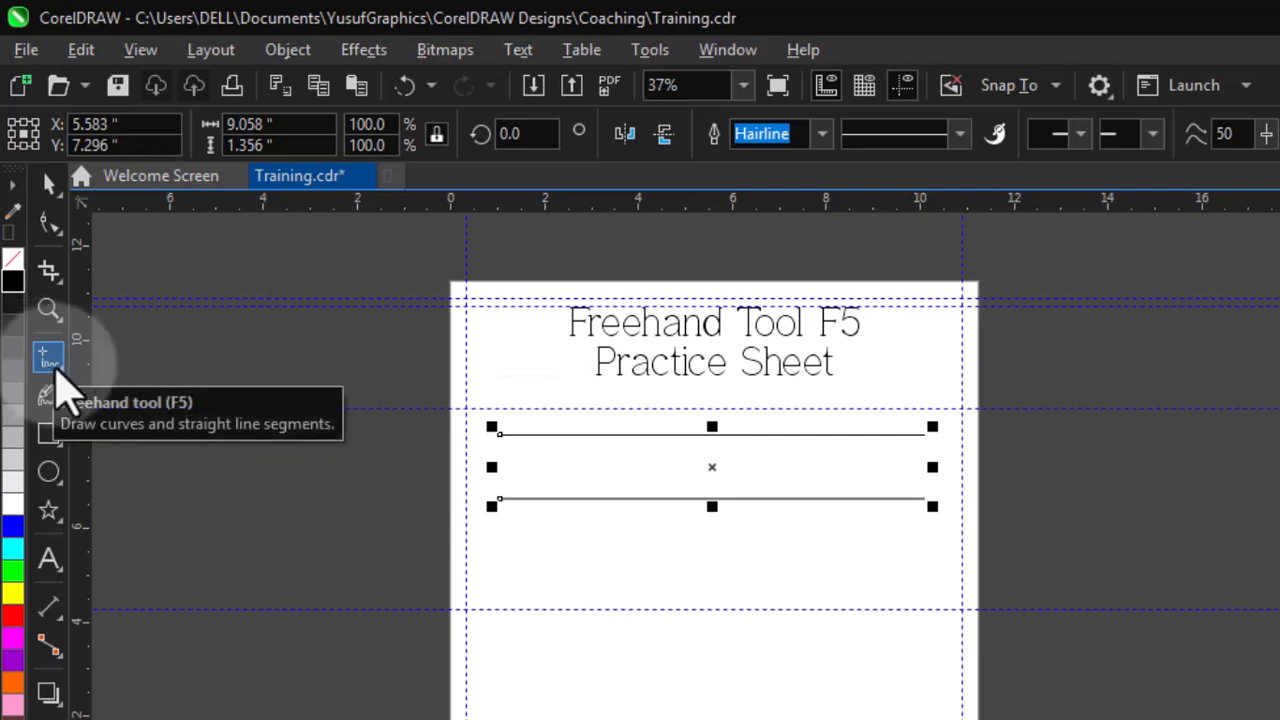
{"action": "key", "text": "shift"}
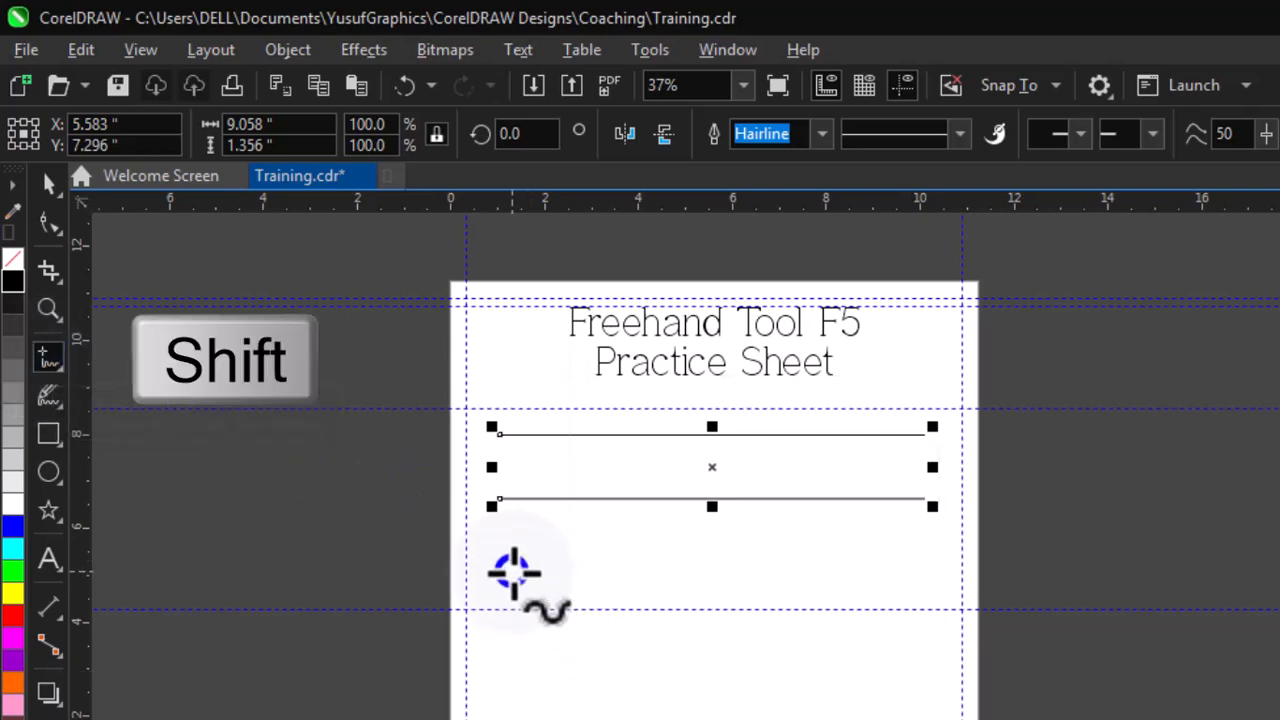
{"action": "left_click", "coordinate": [513, 571]}
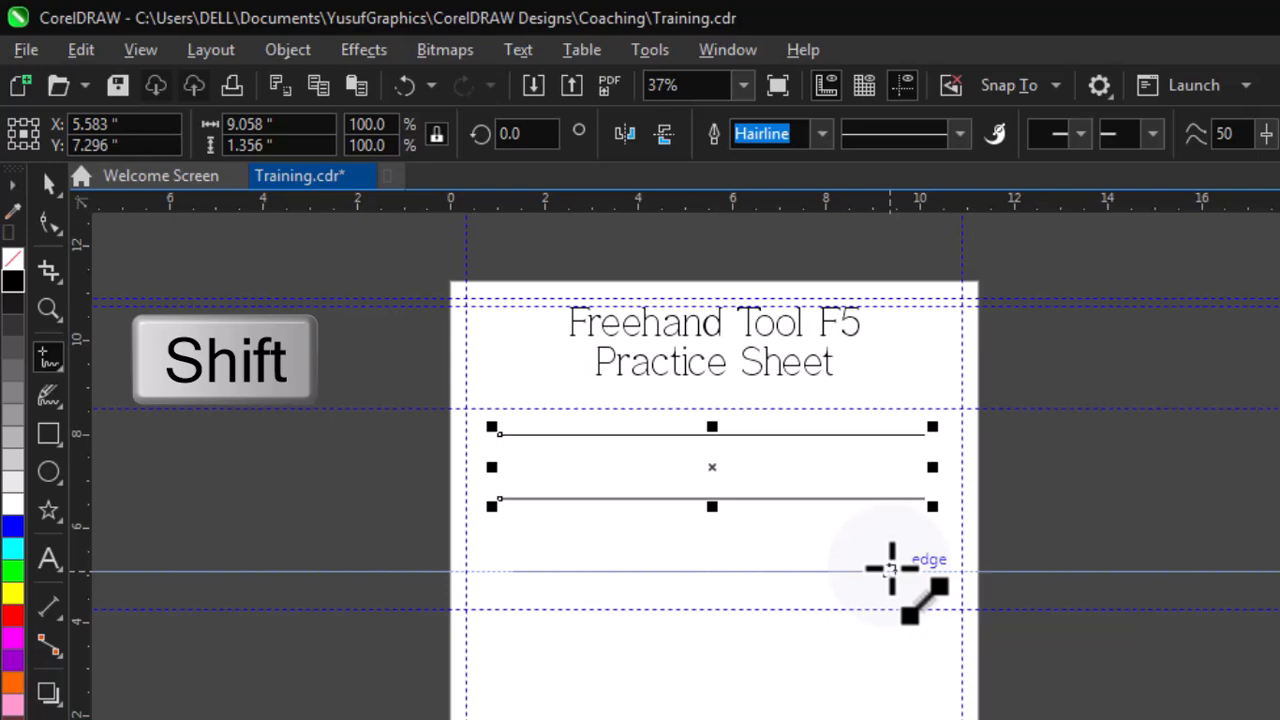
{"action": "left_click", "coordinate": [798, 573]}
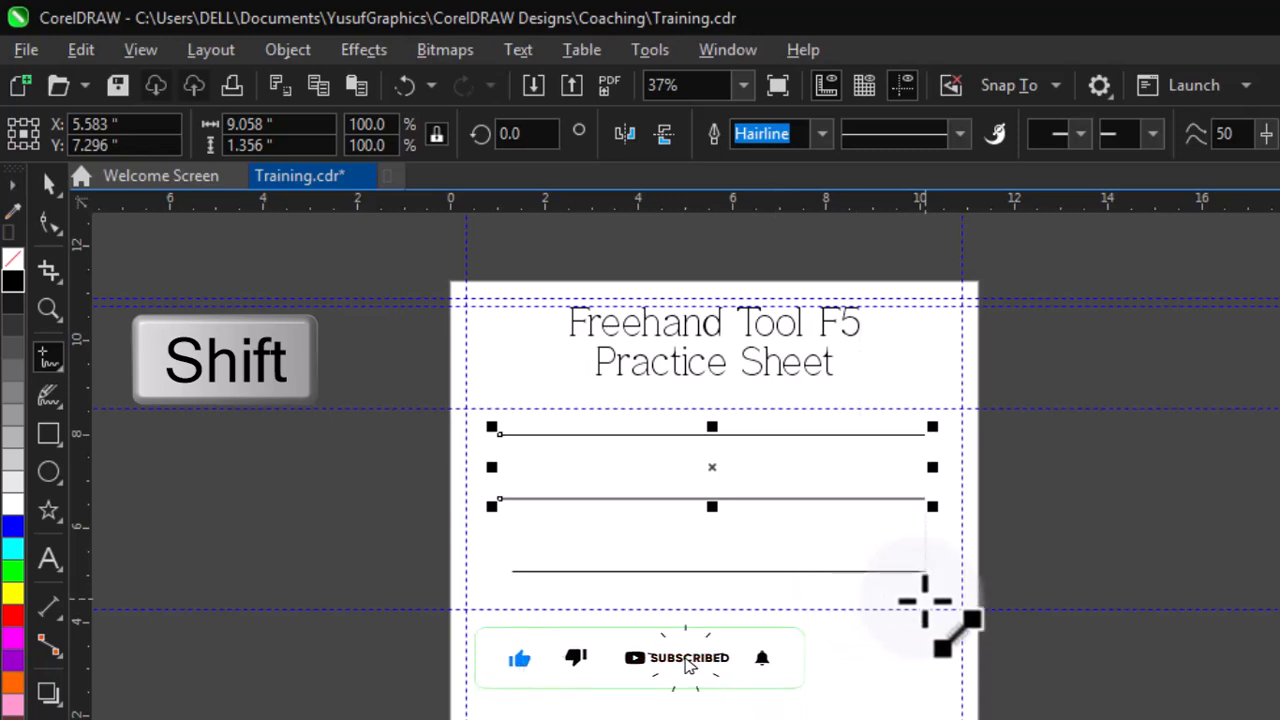
{"action": "left_click", "coordinate": [922, 598], "text": "shift"}
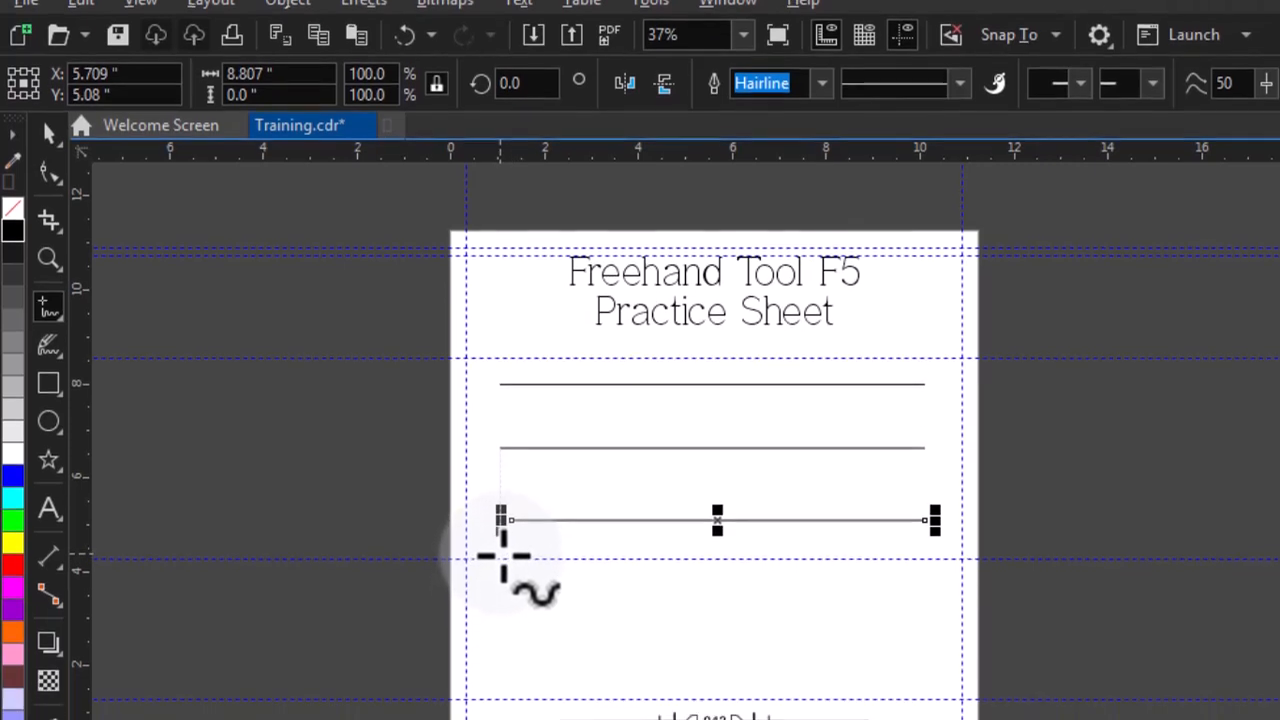
- Draw a straight vertical line near the page's left edge above the footer
{"action": "key", "text": "shift"}
{"action": "left_click", "coordinate": [503, 405]}
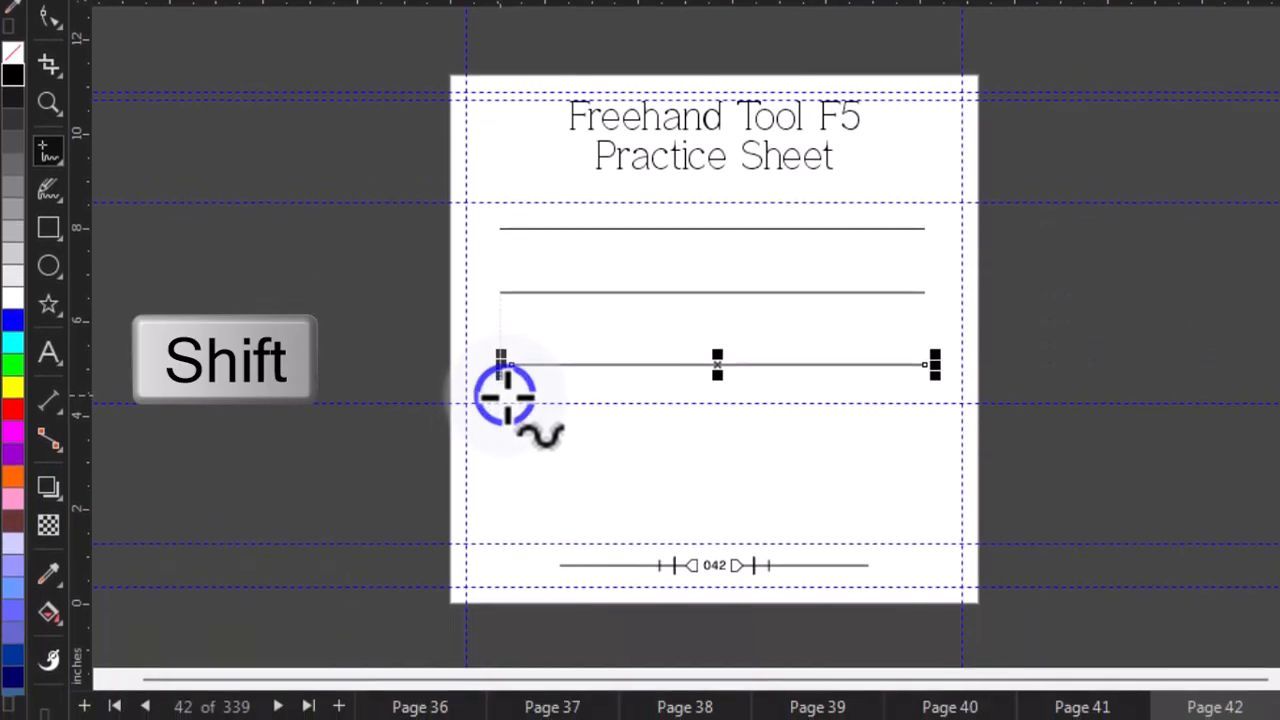
{"action": "left_click", "coordinate": [501, 540]}
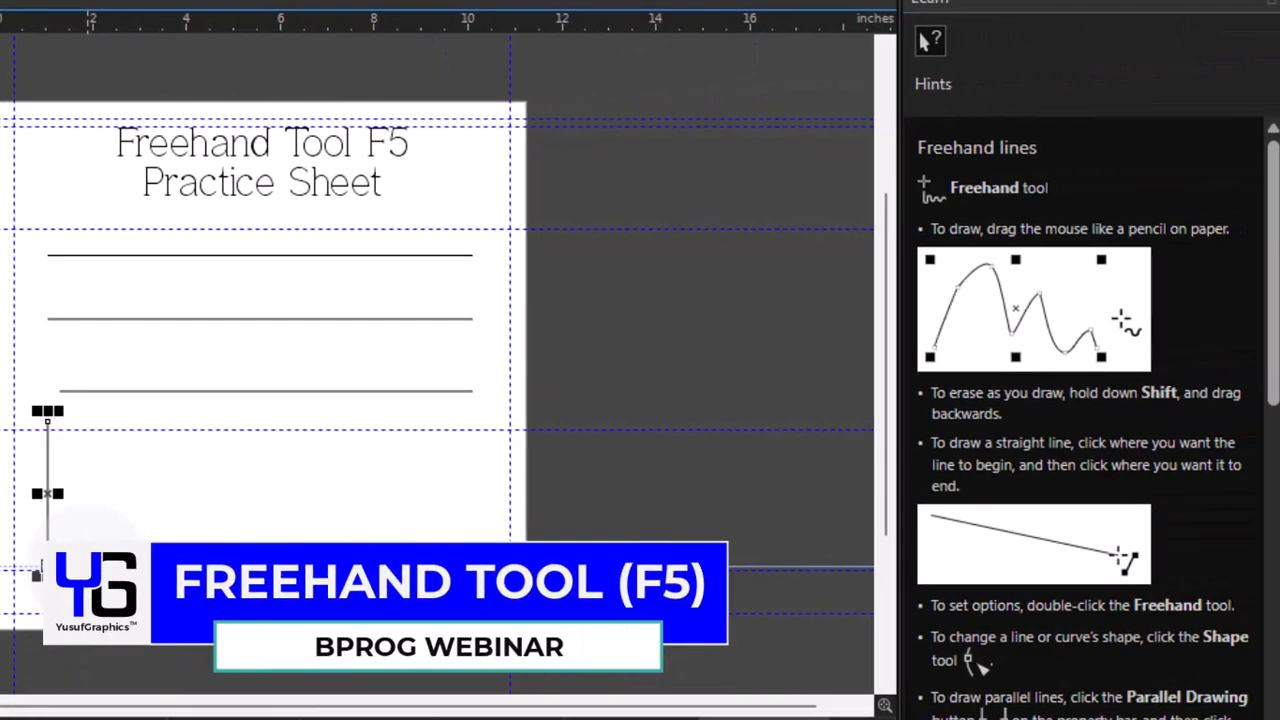
- Draw a freehand curve beside the vertical line and delete it
{"action": "mouse_move", "coordinate": [90, 540]}
{"action": "left_mouse_down"}
{"action": "mouse_move", "coordinate": [190, 467]}
{"action": "mouse_move", "coordinate": [229, 501]}
{"action": "mouse_move", "coordinate": [219, 530]}
{"action": "mouse_move", "coordinate": [178, 518]}
{"action": "mouse_move", "coordinate": [199, 457]}
{"action": "mouse_move", "coordinate": [263, 443]}
{"action": "mouse_move", "coordinate": [290, 470]}
{"action": "mouse_move", "coordinate": [256, 435]}
{"action": "mouse_move", "coordinate": [203, 454]}
{"action": "mouse_move", "coordinate": [280, 441]}
{"action": "mouse_move", "coordinate": [145, 447]}
{"action": "mouse_move", "coordinate": [268, 433]}
{"action": "mouse_move", "coordinate": [153, 432]}
{"action": "mouse_move", "coordinate": [133, 444]}
{"action": "mouse_move", "coordinate": [181, 463]}
{"action": "mouse_move", "coordinate": [155, 460]}
{"action": "mouse_move", "coordinate": [185, 536]}
{"action": "mouse_move", "coordinate": [233, 530]}
{"action": "mouse_move", "coordinate": [240, 515]}
{"action": "mouse_move", "coordinate": [219, 479]}
{"action": "left_mouse_up"}
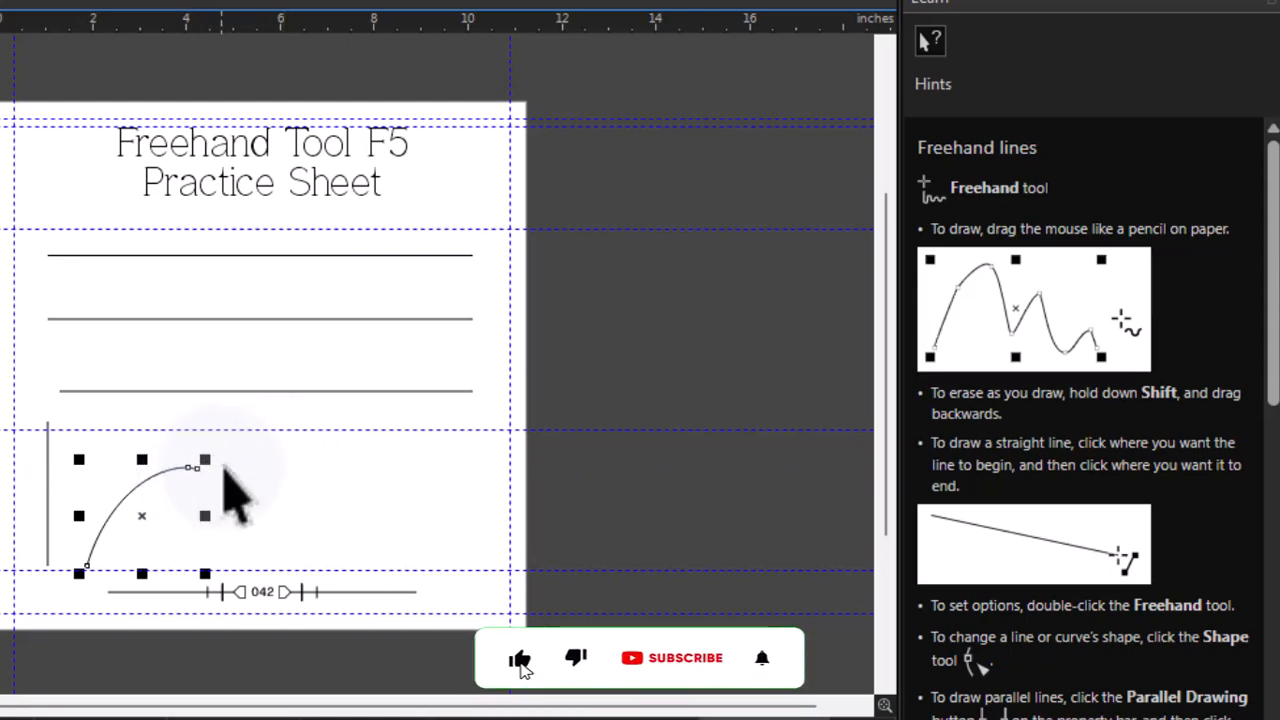
{"action": "key", "text": "space"}
{"action": "key", "text": "Delete"}
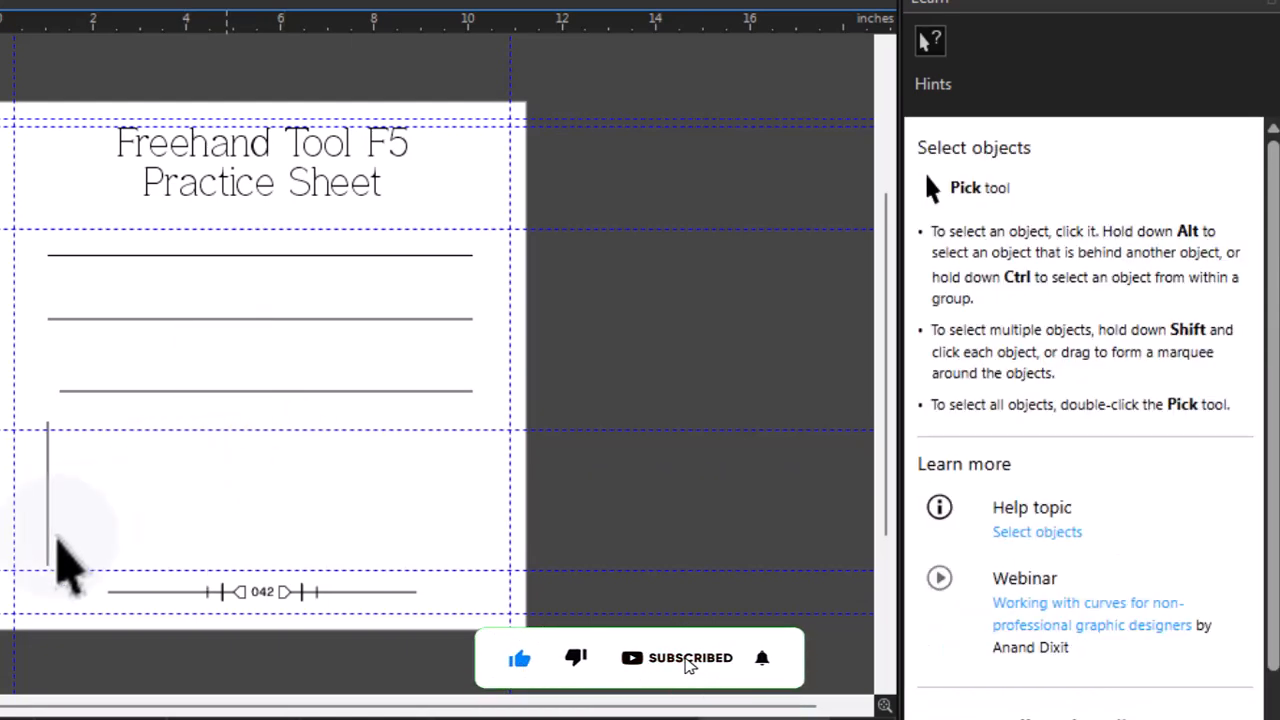
- Sketch another freehand curve near the footer and delete it
{"action": "key", "text": "space"}
{"action": "mouse_move", "coordinate": [76, 545]}
{"action": "left_mouse_down"}
{"action": "mouse_move", "coordinate": [155, 450]}
{"action": "mouse_move", "coordinate": [212, 431]}
{"action": "mouse_move", "coordinate": [250, 440]}
{"action": "mouse_move", "coordinate": [255, 473]}
{"action": "mouse_move", "coordinate": [188, 490]}
{"action": "mouse_move", "coordinate": [173, 464]}
{"action": "mouse_move", "coordinate": [194, 431]}
{"action": "mouse_move", "coordinate": [279, 402]}
{"action": "mouse_move", "coordinate": [316, 420]}
{"action": "mouse_move", "coordinate": [320, 455]}
{"action": "mouse_move", "coordinate": [298, 484]}
{"action": "mouse_move", "coordinate": [243, 500]}
{"action": "mouse_move", "coordinate": [226, 491]}
{"action": "mouse_move", "coordinate": [296, 452]}
{"action": "mouse_move", "coordinate": [354, 489]}
{"action": "mouse_move", "coordinate": [231, 494]}
{"action": "mouse_move", "coordinate": [330, 503]}
{"action": "mouse_move", "coordinate": [286, 479]}
{"action": "mouse_move", "coordinate": [261, 523]}
{"action": "mouse_move", "coordinate": [301, 520]}
{"action": "left_mouse_up"}
{"action": "key", "text": "Delete"}
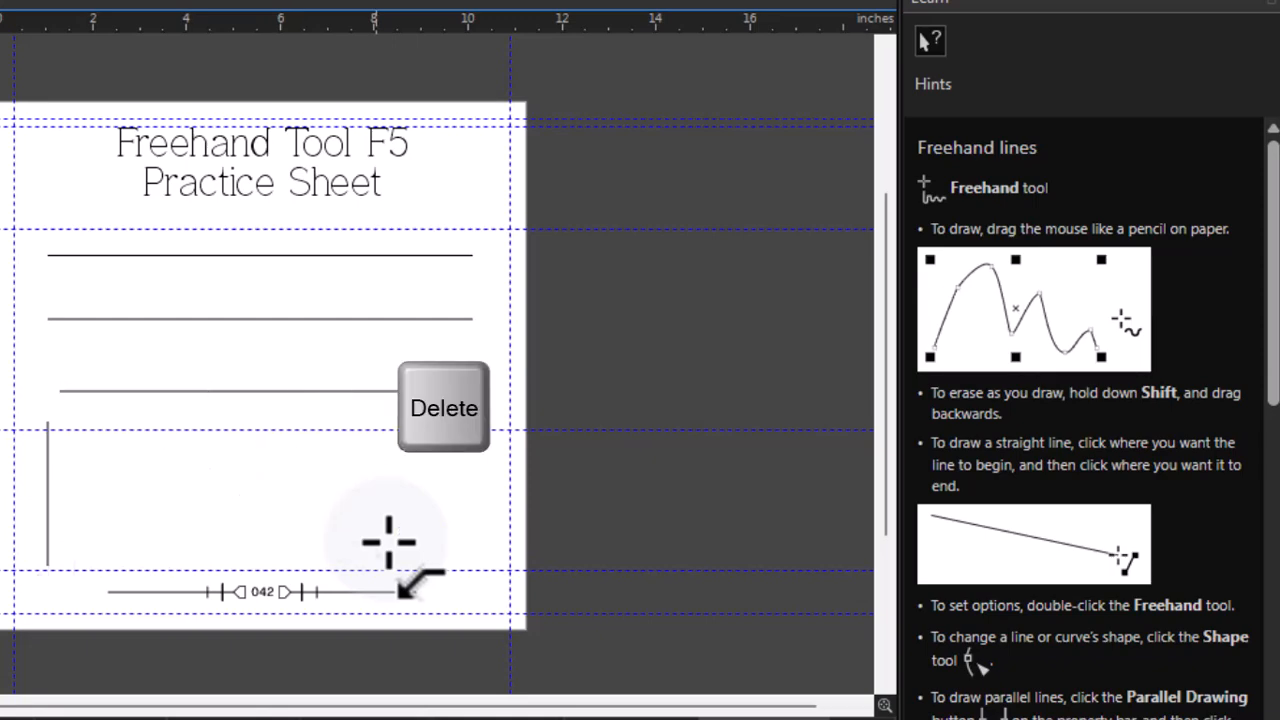
- Draw a short diagonal straight line next to the vertical line and delete it
{"action": "left_click", "coordinate": [95, 552]}
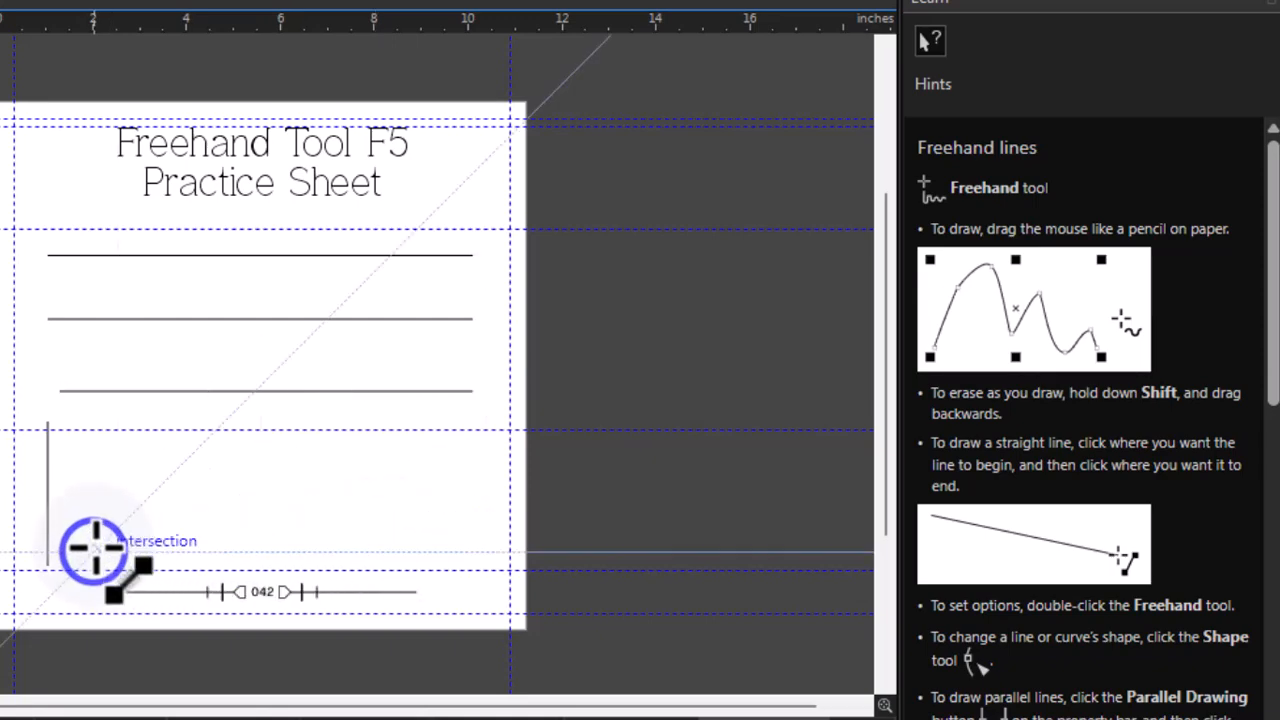
{"action": "left_click", "coordinate": [132, 469]}
{"action": "key", "text": "Delete"}
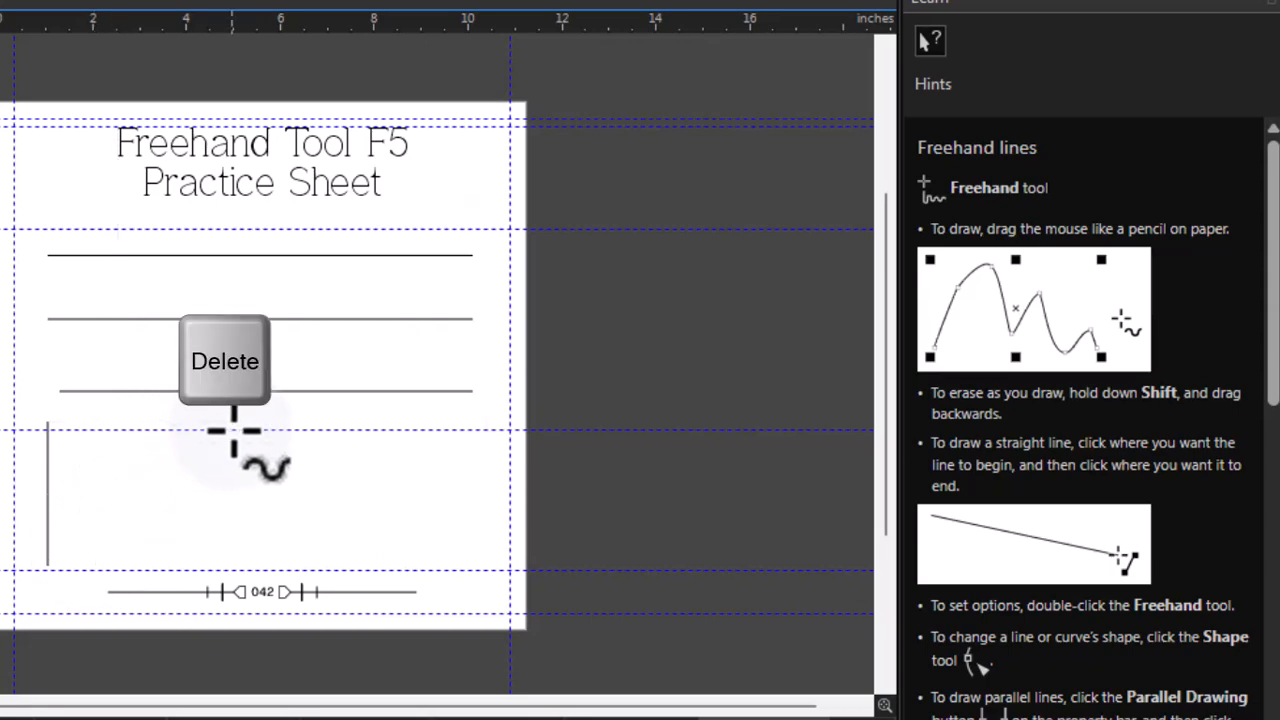
- Draw a looping freehand curve beside the vertical line, erasing back part of it while drawing and continuing the stroke
{"action": "mouse_move", "coordinate": [102, 549]}
{"action": "left_mouse_down"}
{"action": "mouse_move", "coordinate": [151, 467]}
{"action": "mouse_move", "coordinate": [198, 438]}
{"action": "mouse_move", "coordinate": [249, 445]}
{"action": "mouse_move", "coordinate": [265, 469]}
{"action": "mouse_move", "coordinate": [230, 501]}
{"action": "mouse_move", "coordinate": [190, 502]}
{"action": "mouse_move", "coordinate": [228, 461]}
{"action": "mouse_move", "coordinate": [278, 455]}
{"action": "mouse_move", "coordinate": [315, 484]}
{"action": "mouse_move", "coordinate": [322, 520]}
{"action": "mouse_move", "coordinate": [371, 517]}
{"action": "left_mouse_up"}
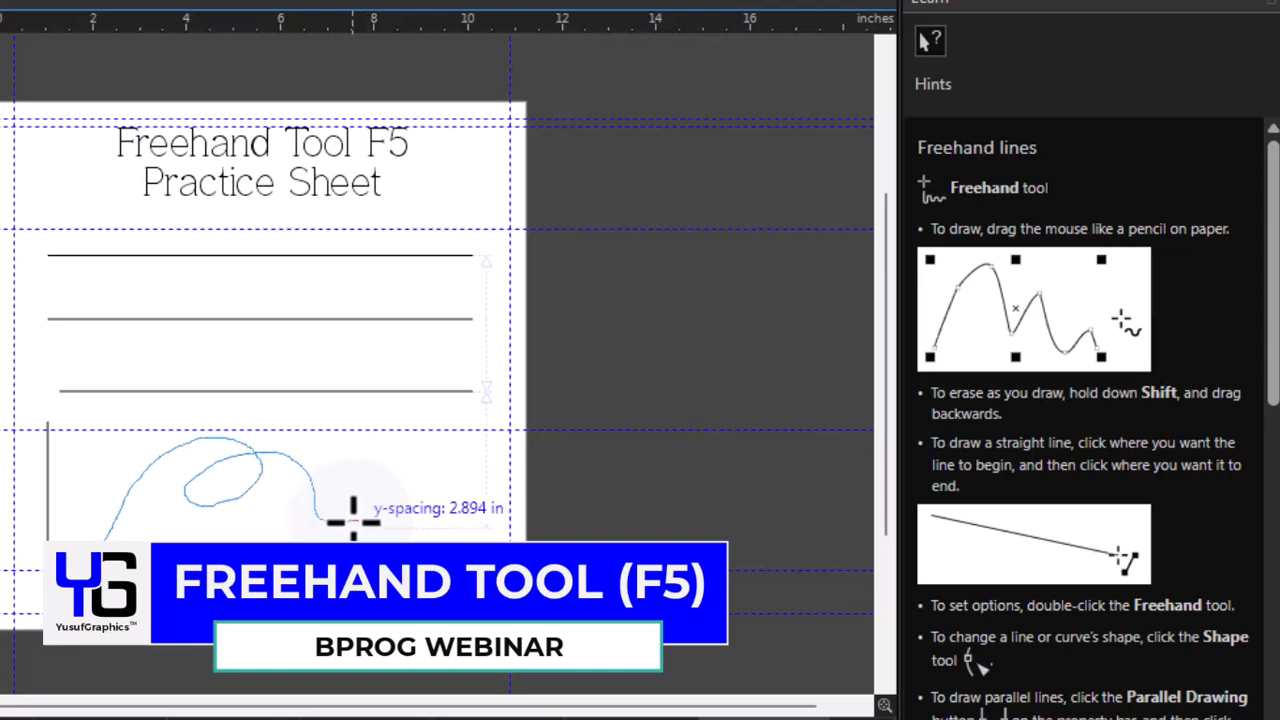
{"action": "left_click_drag", "start_coordinate": [355, 516], "coordinate": [328, 518]}
{"action": "left_click_drag", "start_coordinate": [301, 477], "coordinate": [297, 470]}
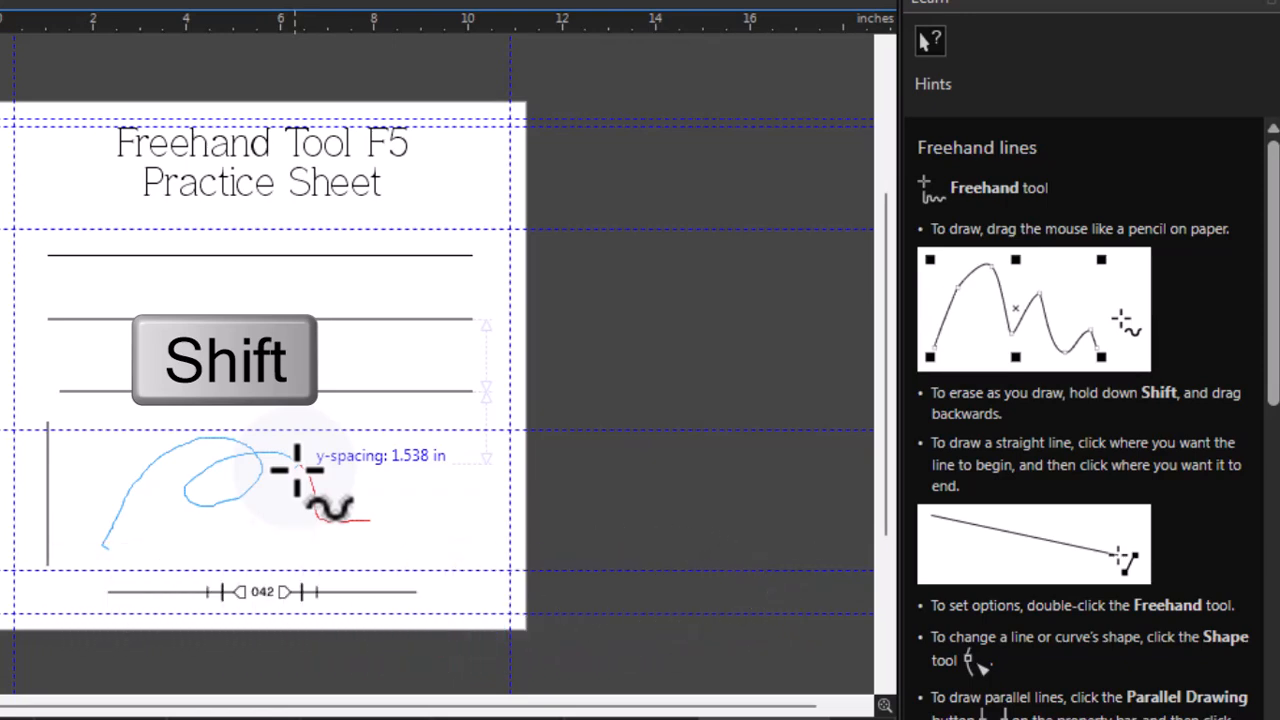
{"action": "mouse_move", "coordinate": [297, 470]}
{"action": "left_mouse_down"}
{"action": "mouse_move", "coordinate": [323, 463]}
{"action": "mouse_move", "coordinate": [366, 504]}
{"action": "mouse_move", "coordinate": [333, 543]}
{"action": "mouse_move", "coordinate": [394, 556]}
{"action": "left_mouse_up"}
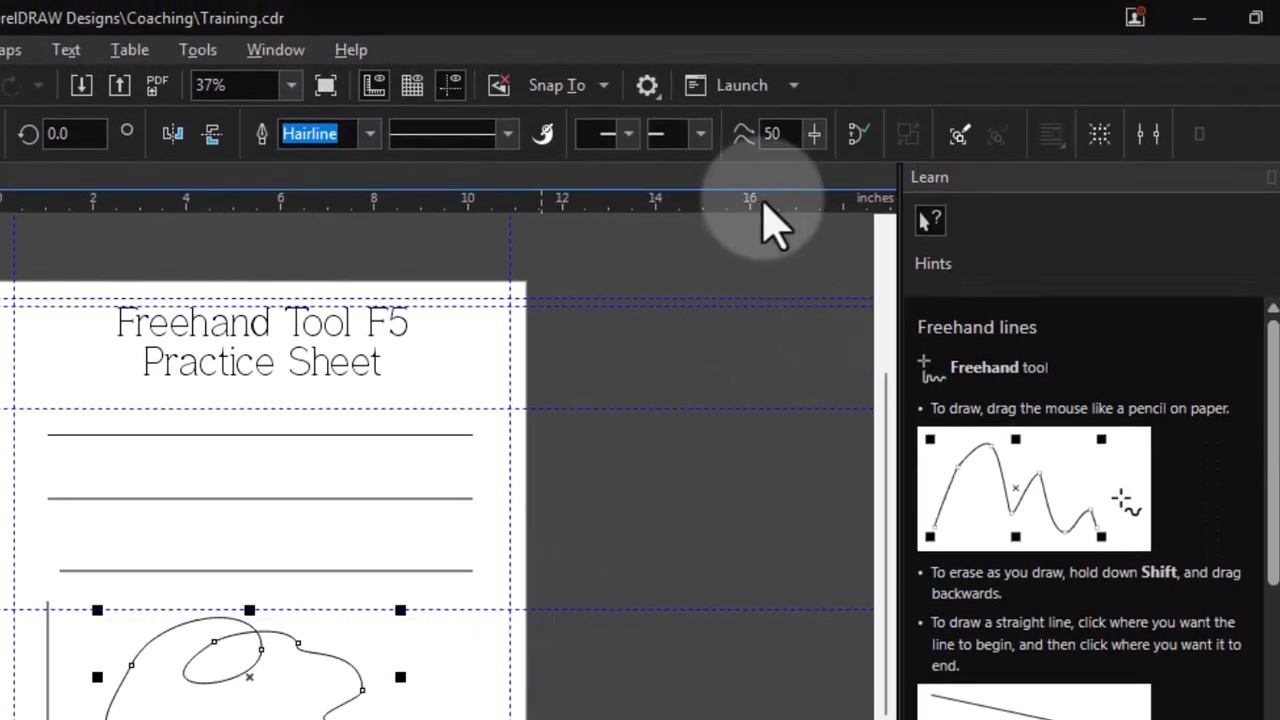
- Give the freehand curve an arrow end arrowhead and zoom in to inspect its end
{"action": "left_click", "coordinate": [700, 150]}
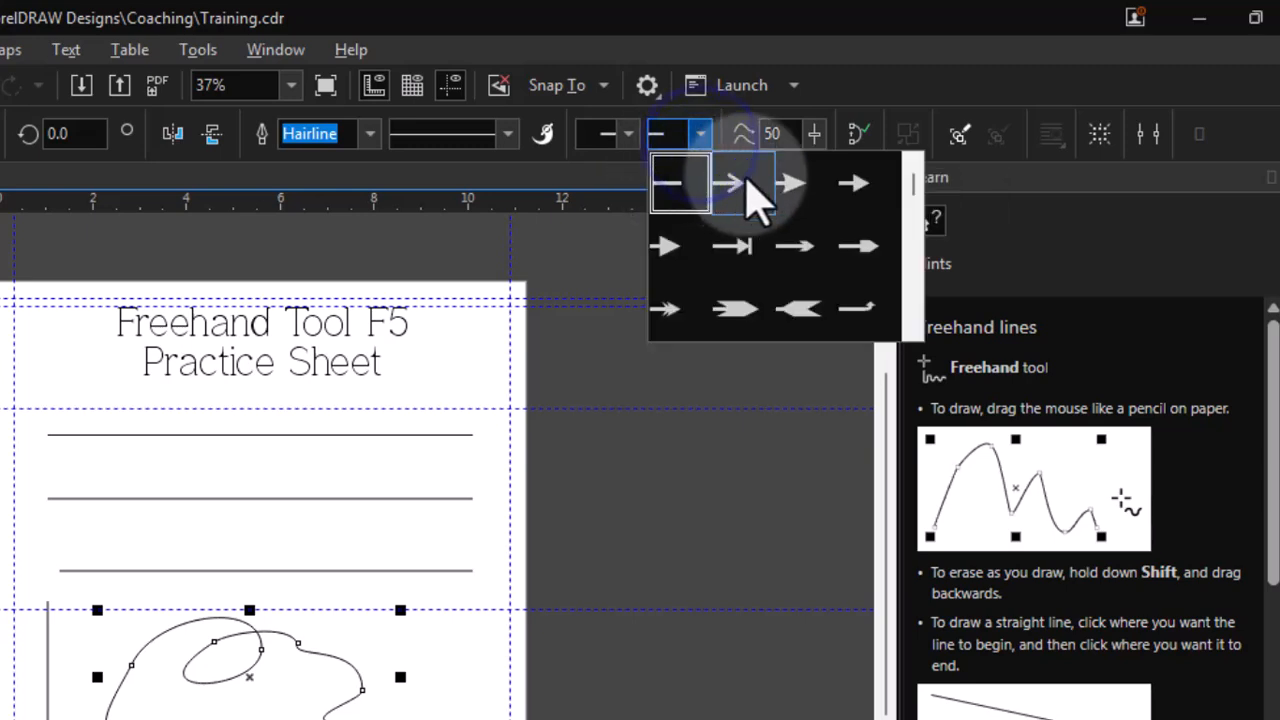
{"action": "left_click", "coordinate": [743, 175]}
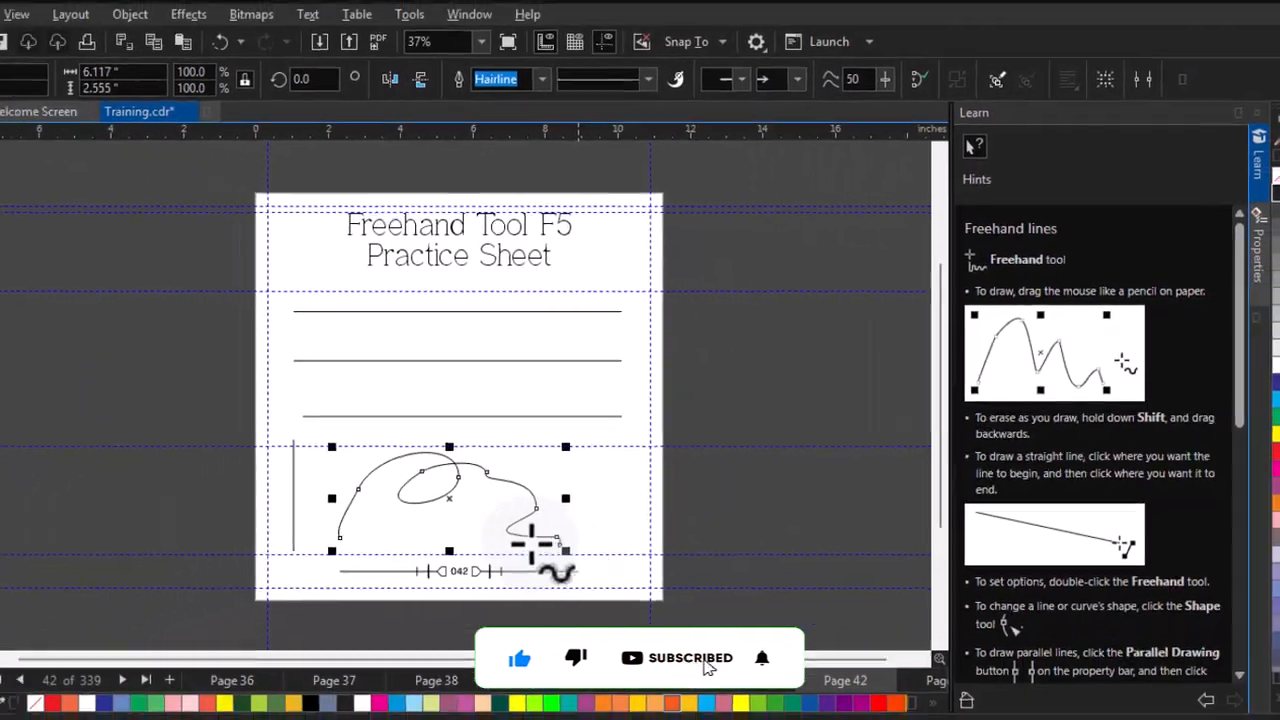
{"action": "key", "text": "z"}
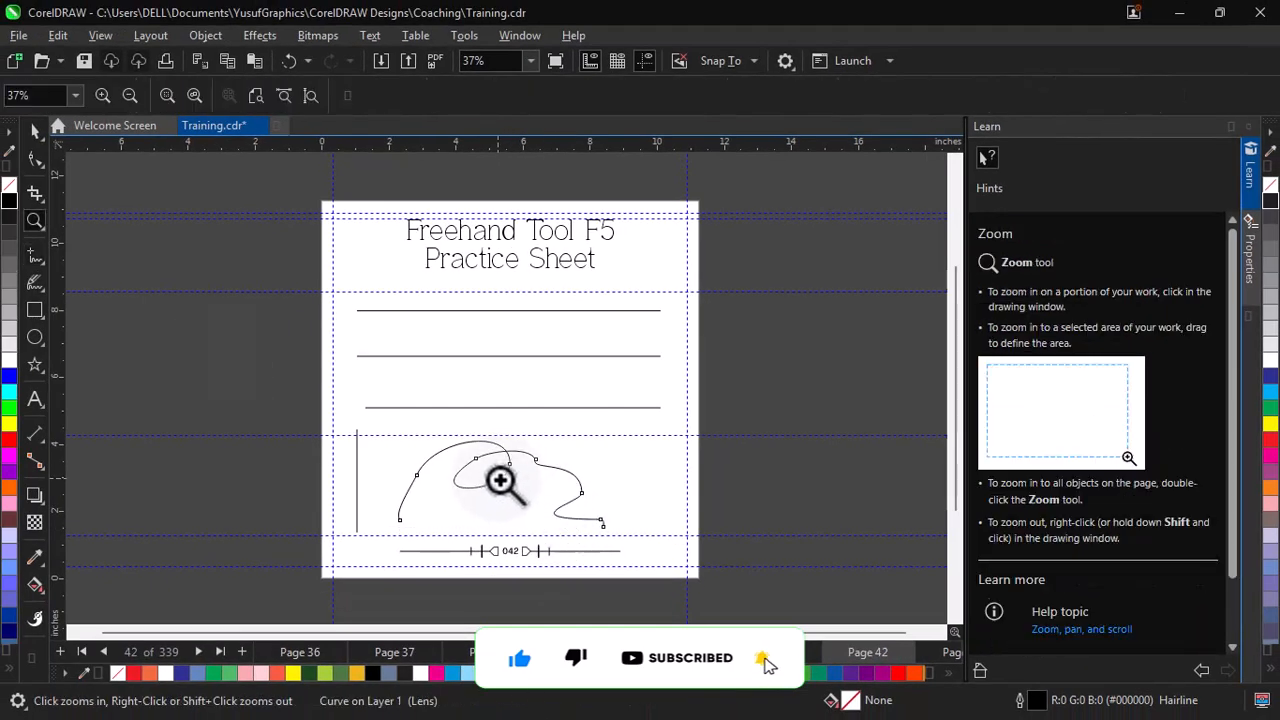
{"action": "left_click_drag", "start_coordinate": [623, 529], "coordinate": [623, 529]}
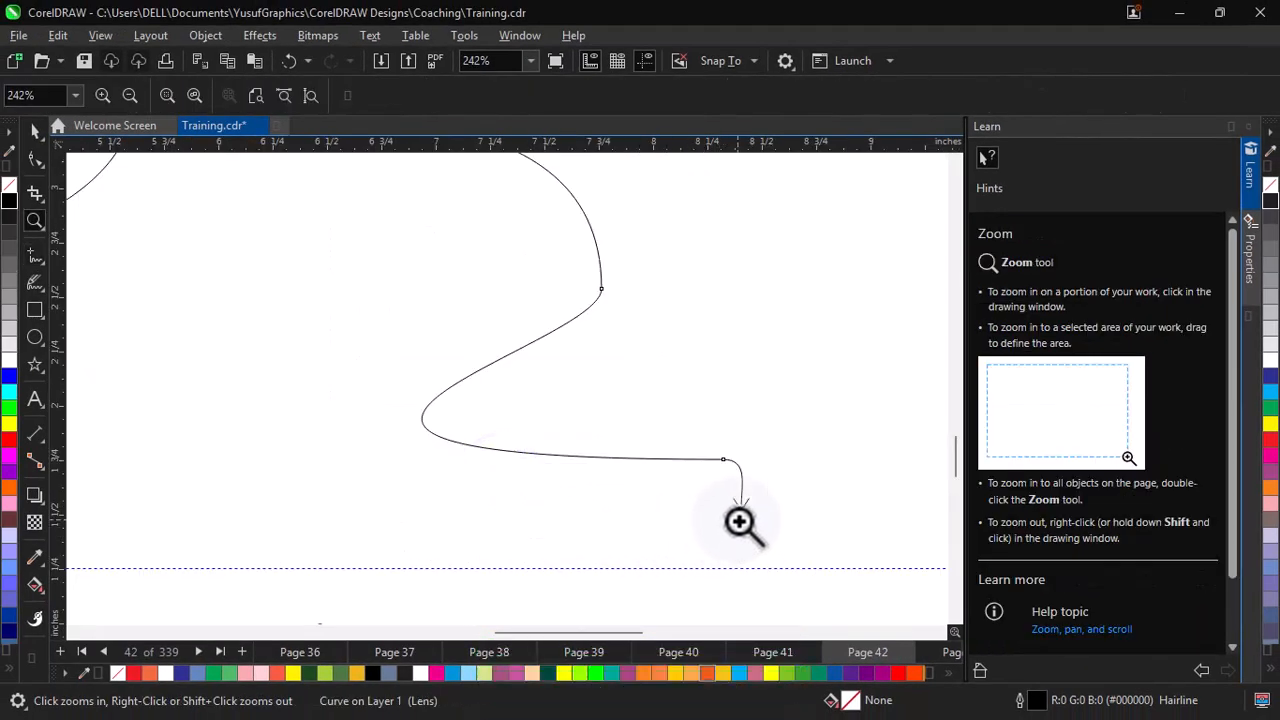
{"action": "key", "text": "space"}
{"action": "key", "text": "F4"}
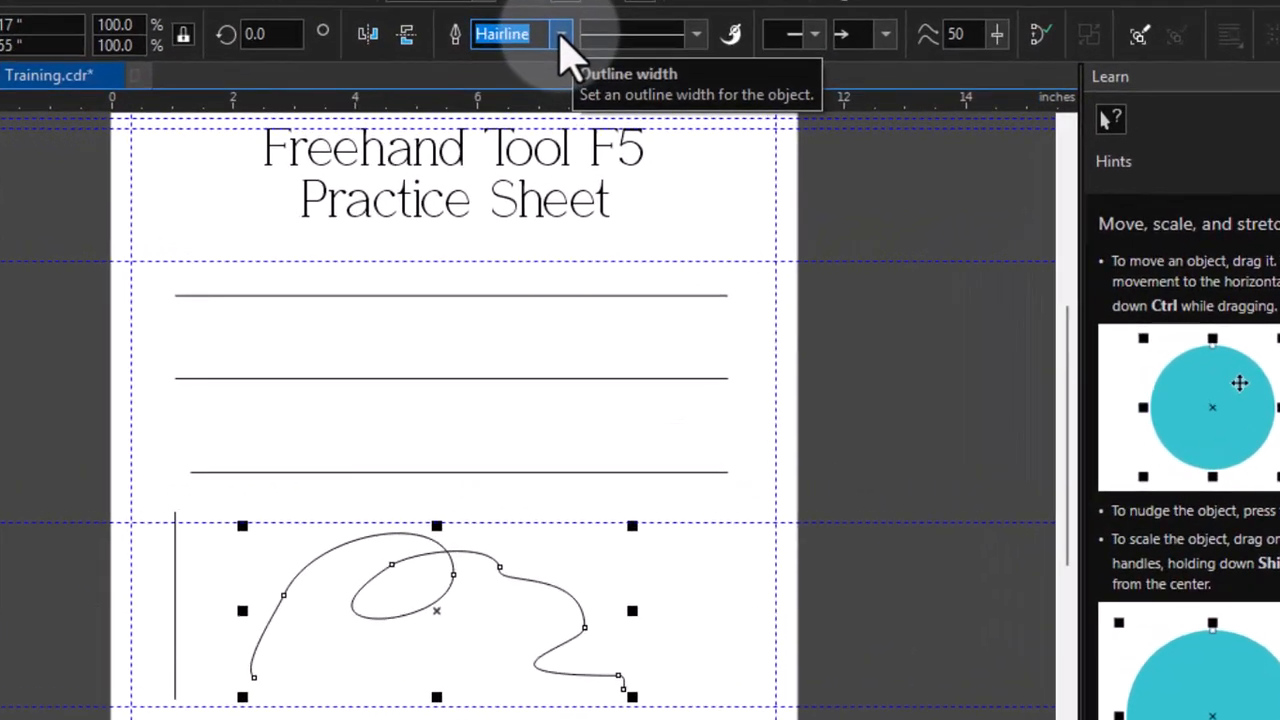
- Set the curve's outline width to 3.0 pt and deselect it to view the whole page
{"action": "left_click", "coordinate": [588, 95]}
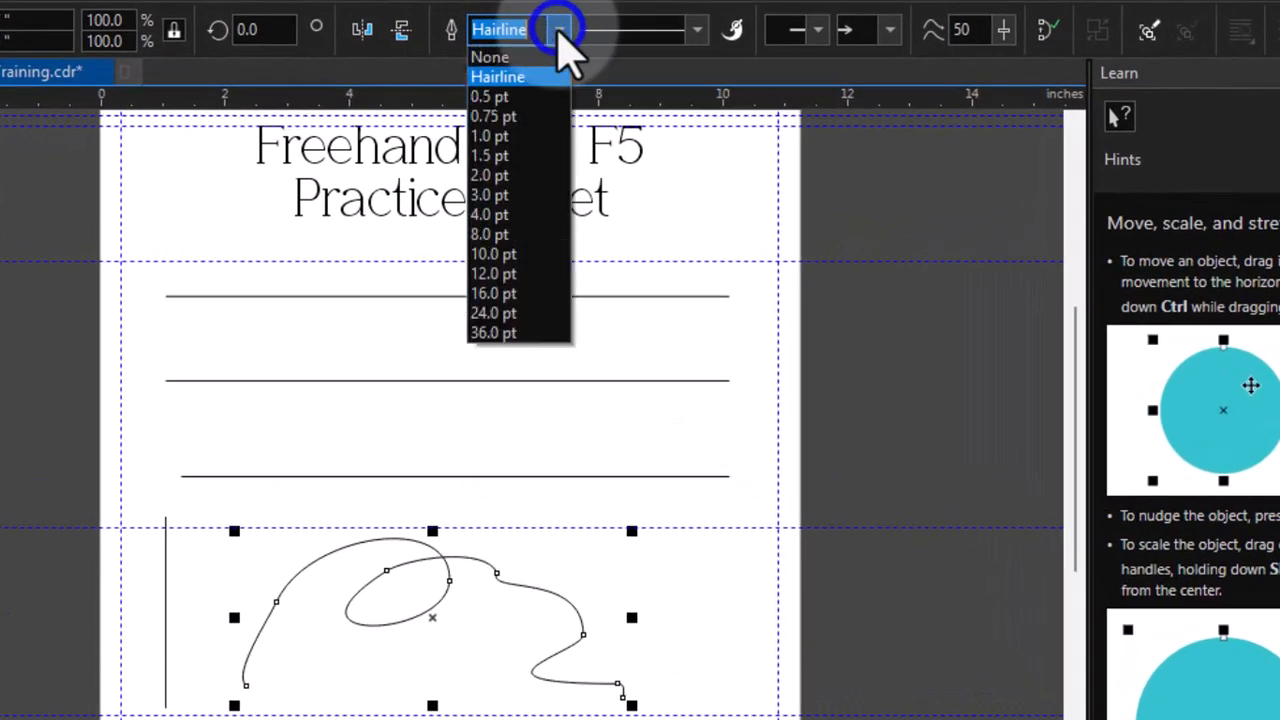
{"action": "left_click", "coordinate": [498, 176]}
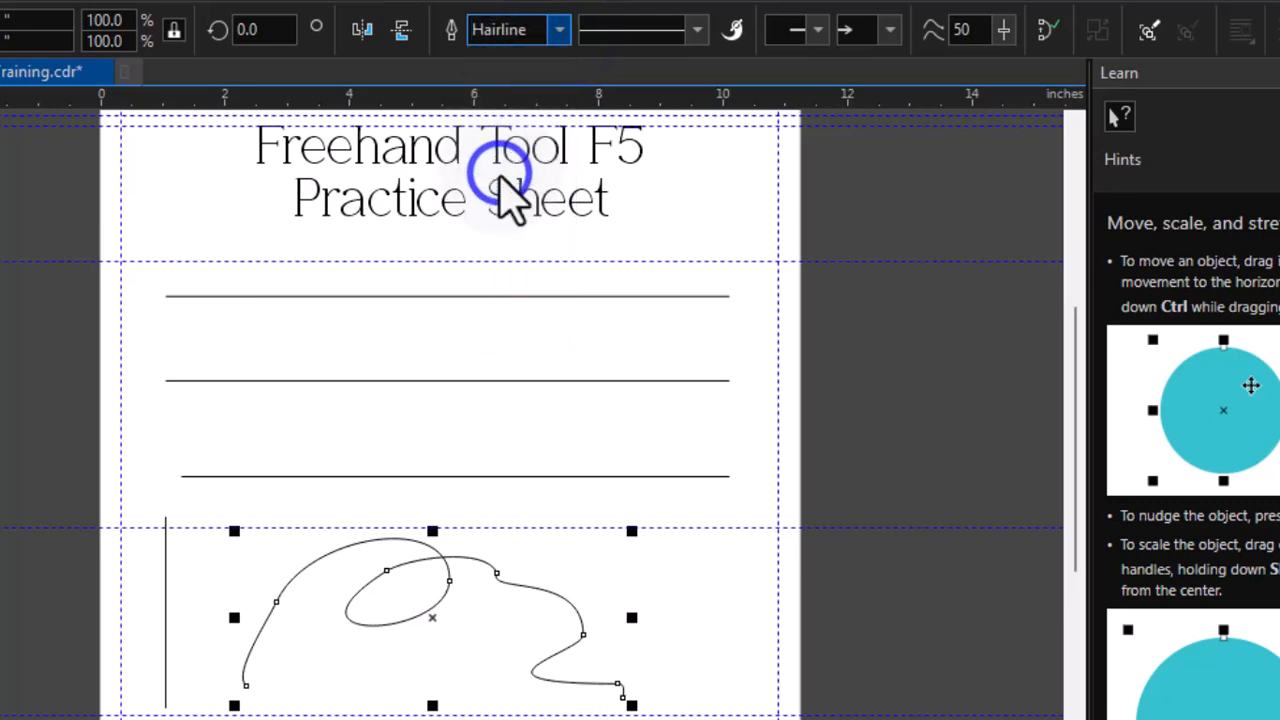
{"action": "left_click", "coordinate": [560, 30]}
{"action": "left_click", "coordinate": [519, 200]}
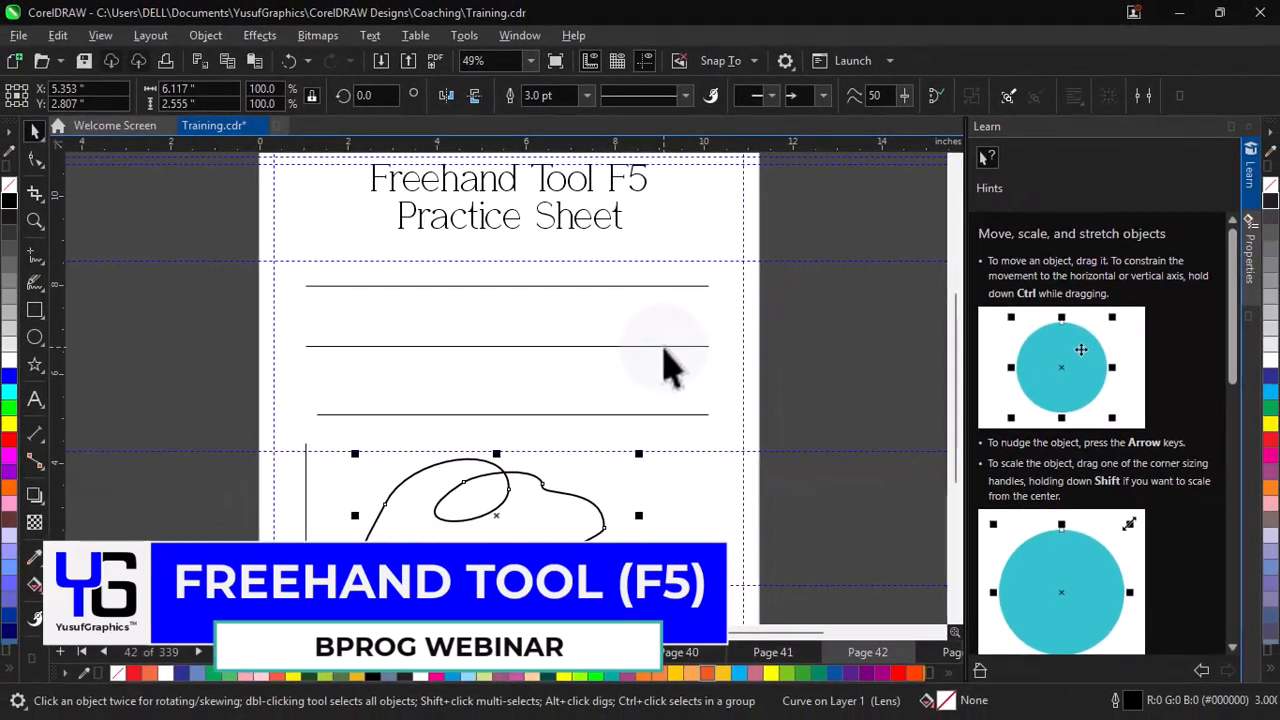
{"action": "key", "text": "shift+F4"}
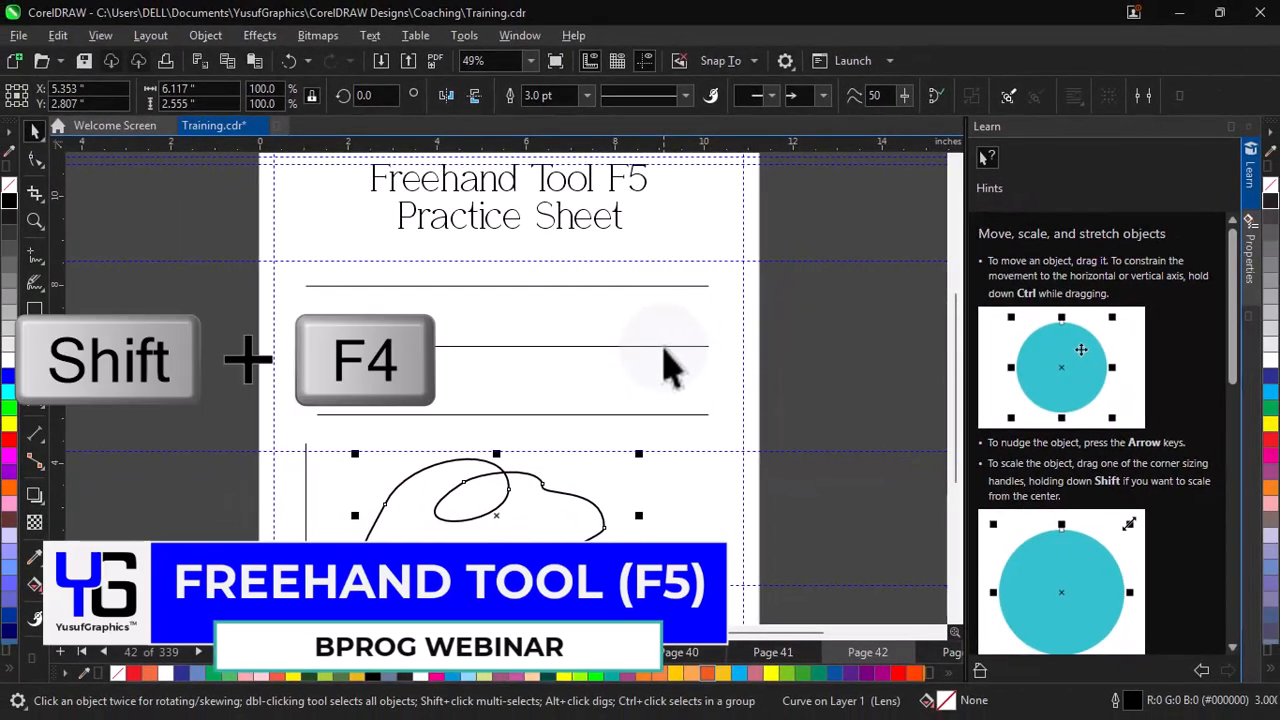
{"action": "left_click", "coordinate": [812, 388]}
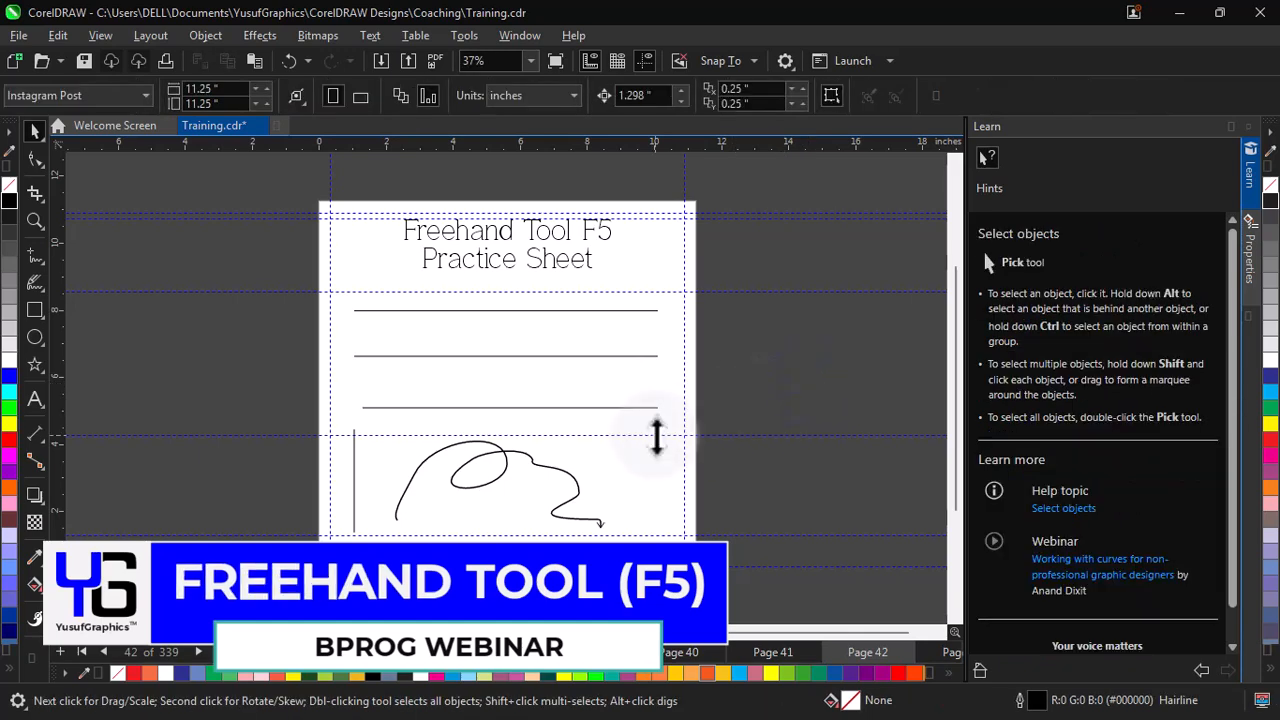